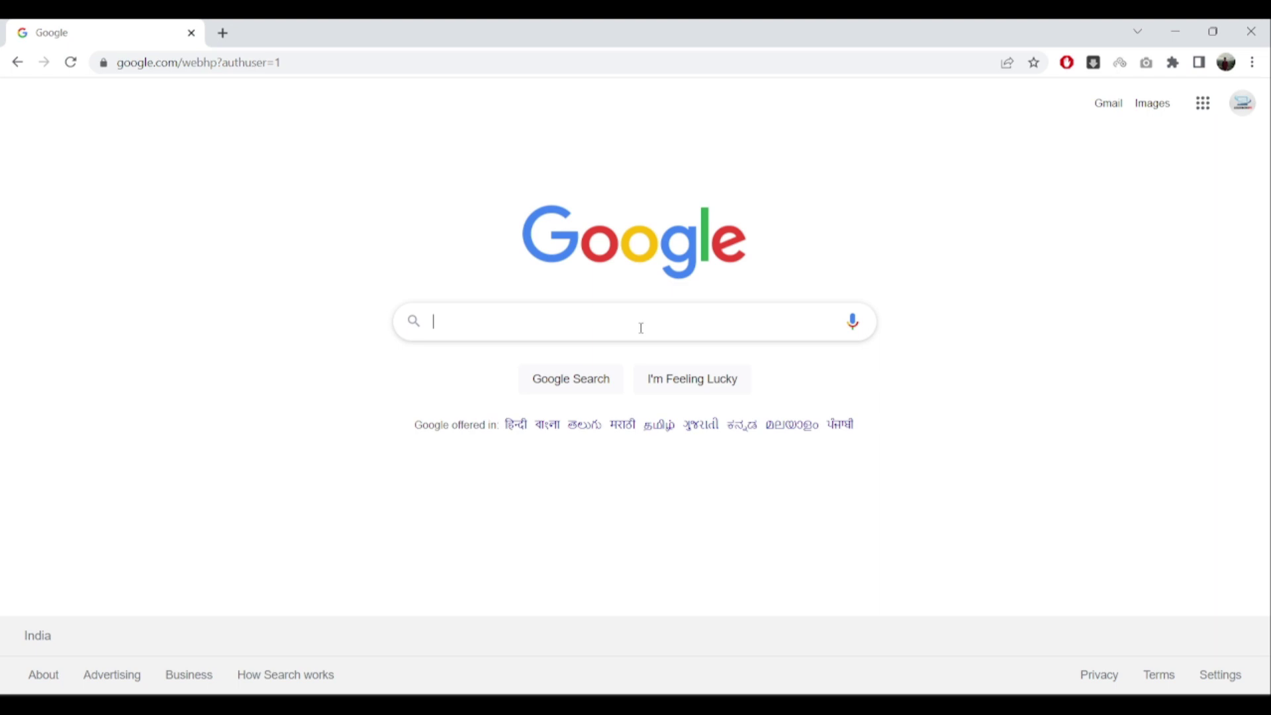
Step: Search Google for 'kantara movie' and show the image results
left_click(641, 326)
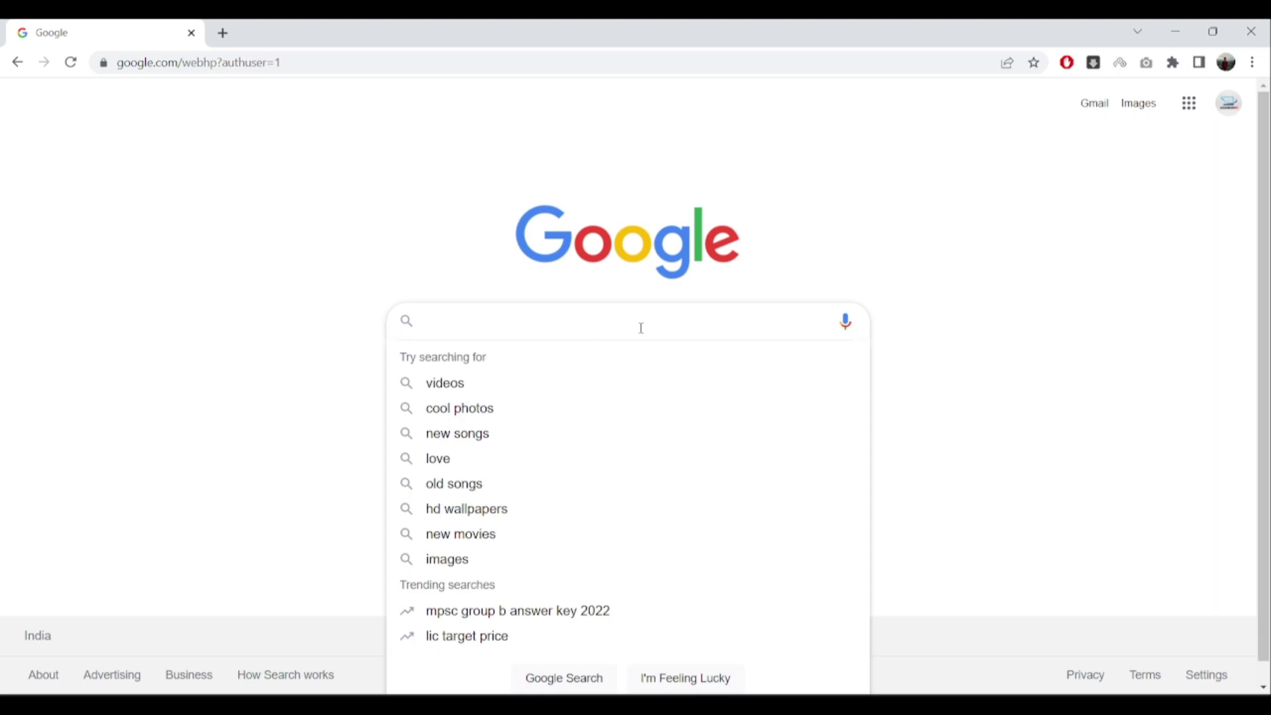
type("kantara")
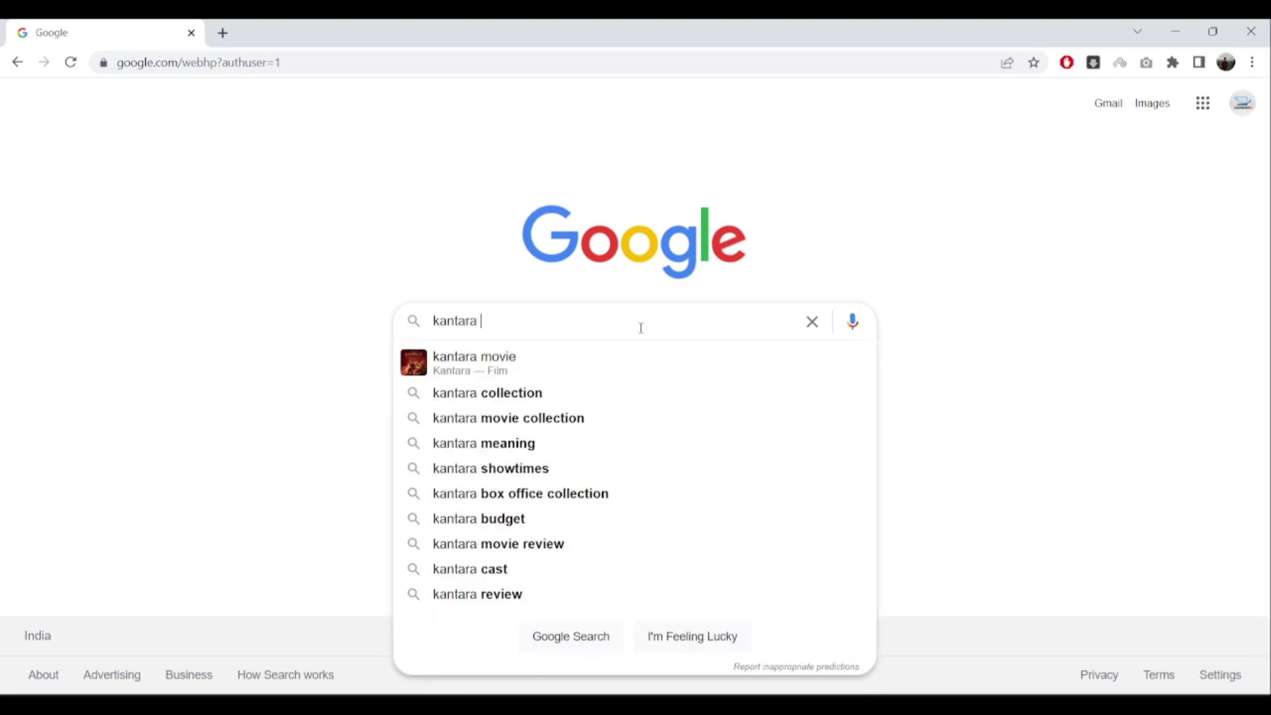
type(" movie")
key("Return")
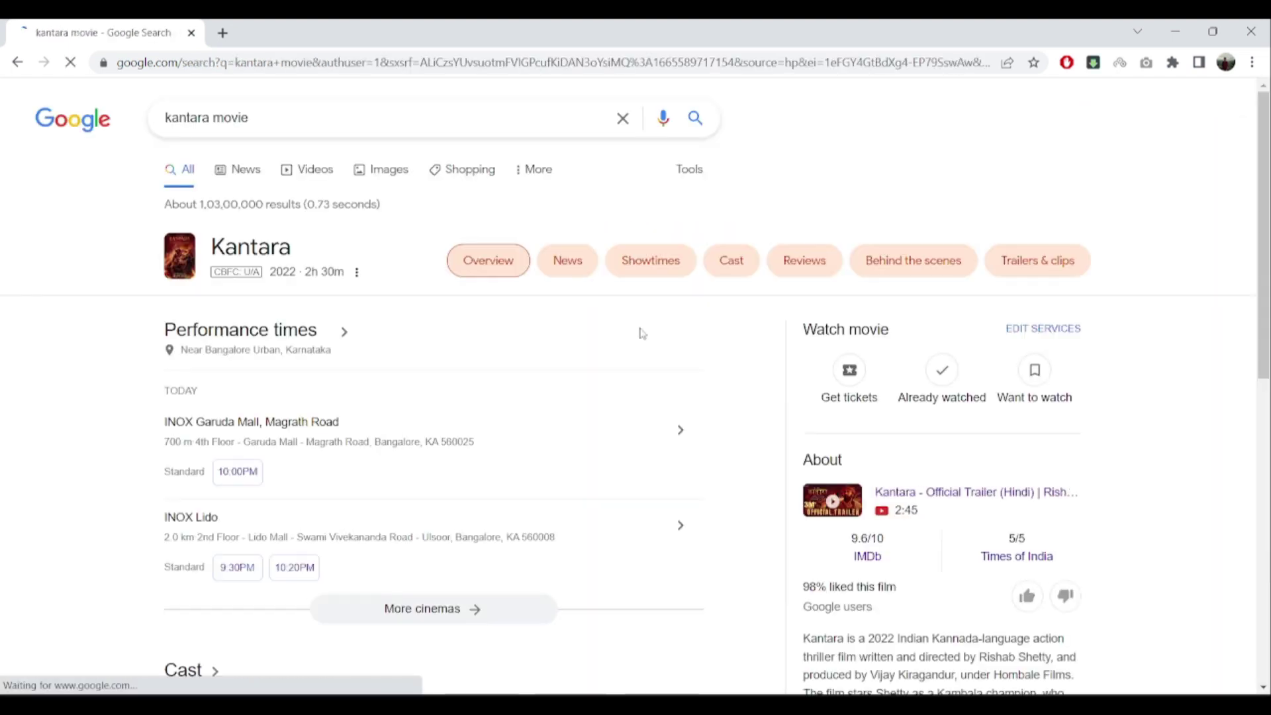
left_click(387, 169)
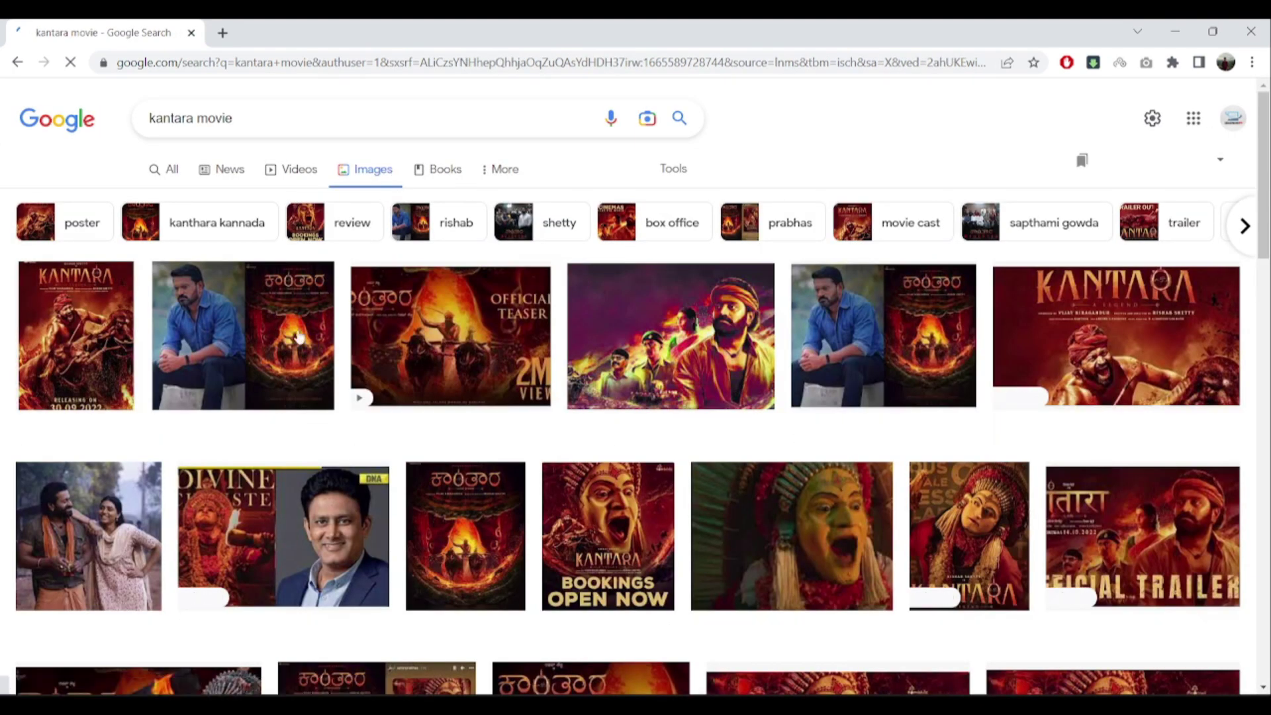
Step: Save the Kantara (2022) IMDb poster image as kantara in the Kantara folder
left_click(74, 338)
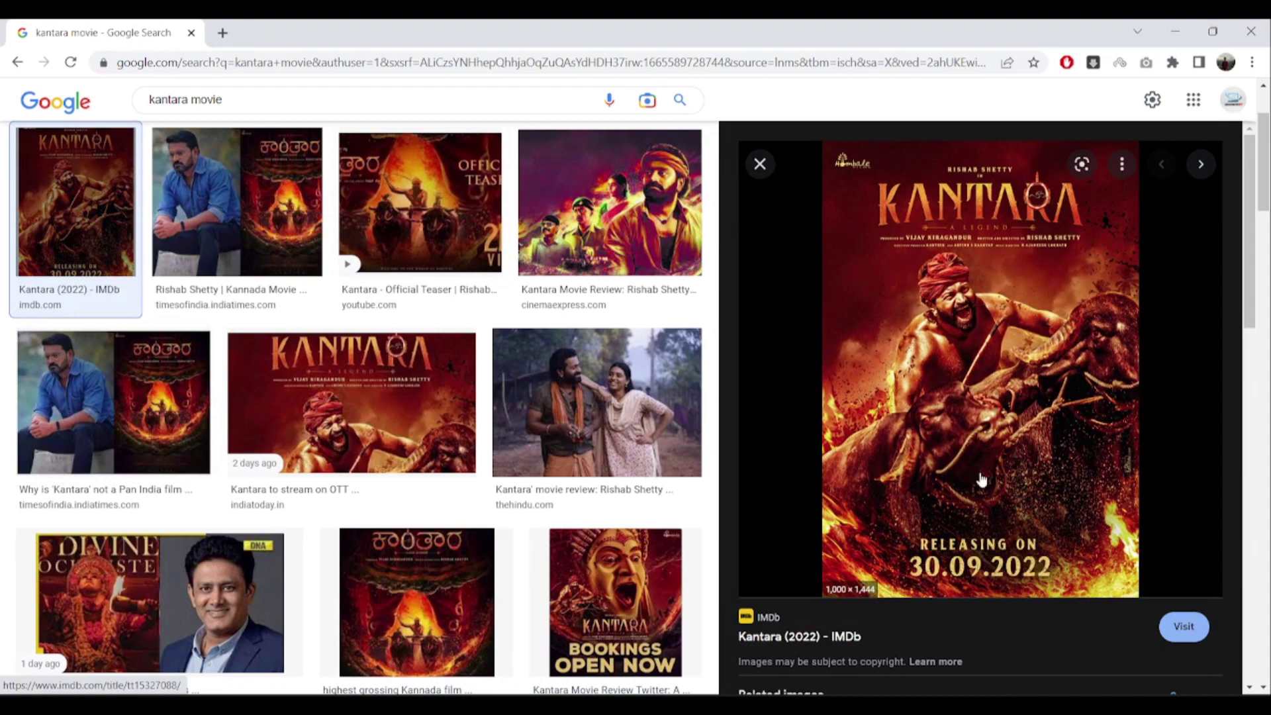
right_click(951, 368)
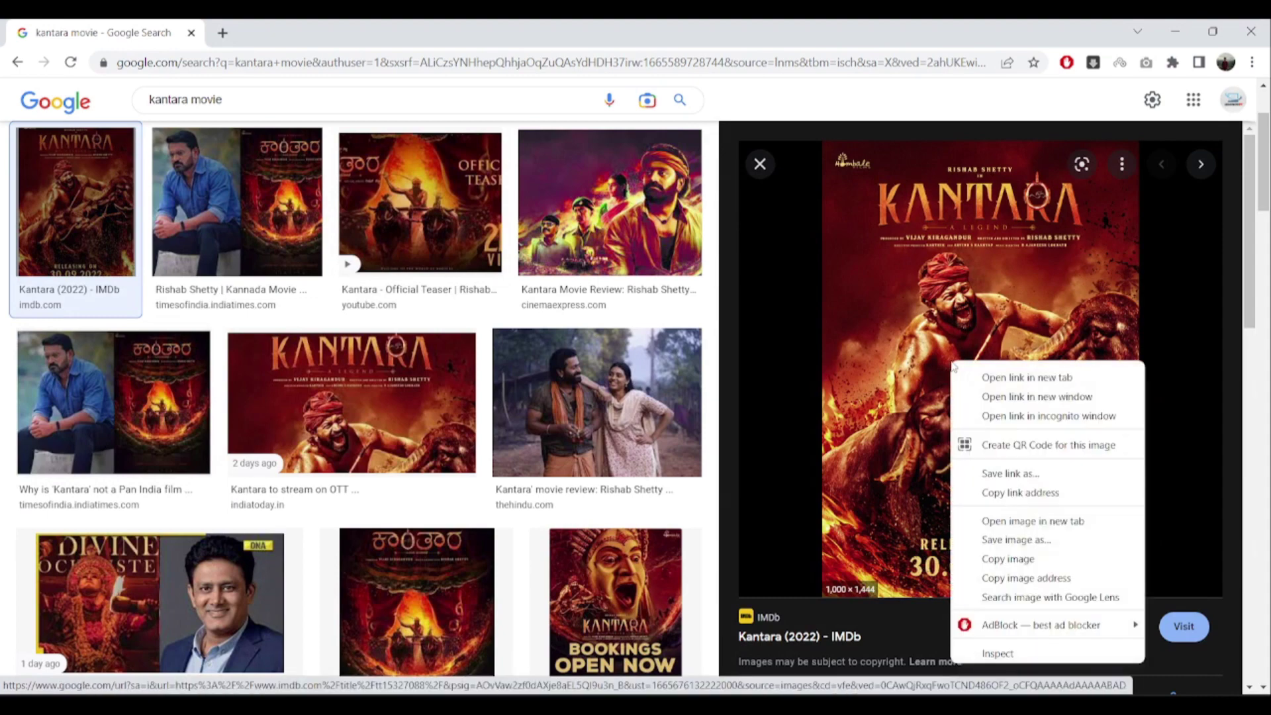
left_click(1006, 540)
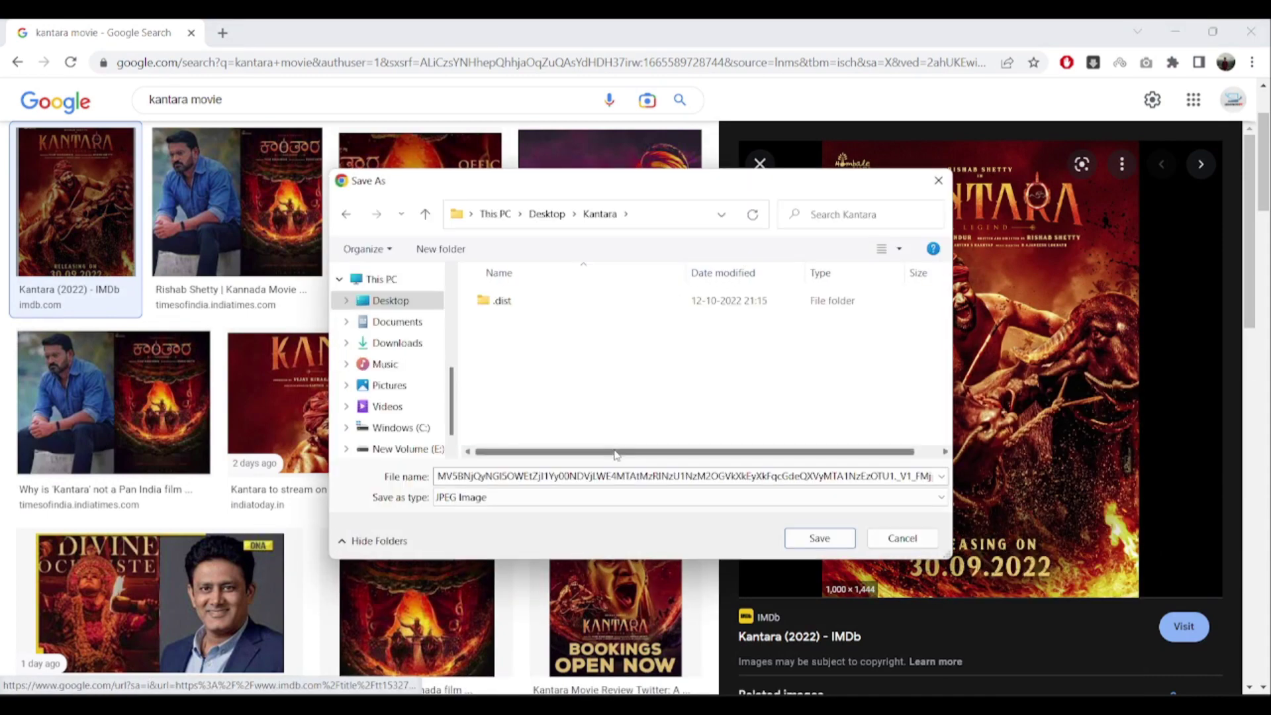
double_click(594, 478)
type("k")
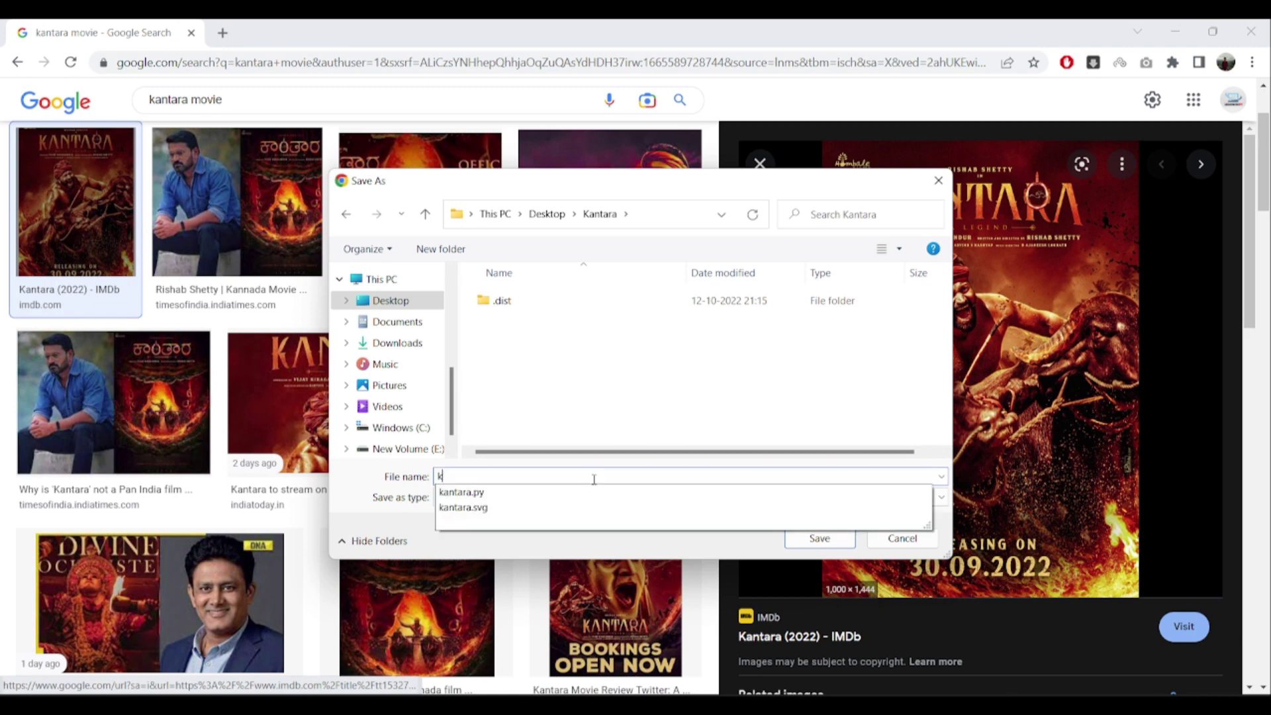
type("antara")
key("Down")
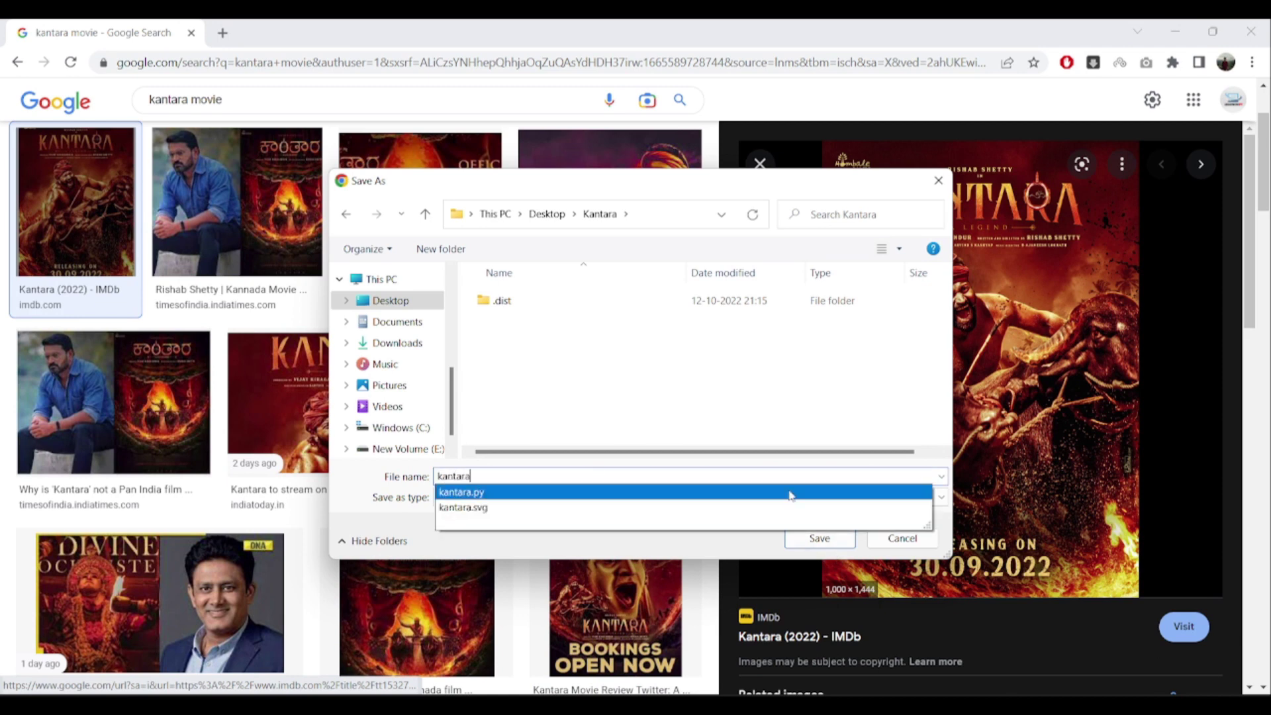
left_click(667, 474)
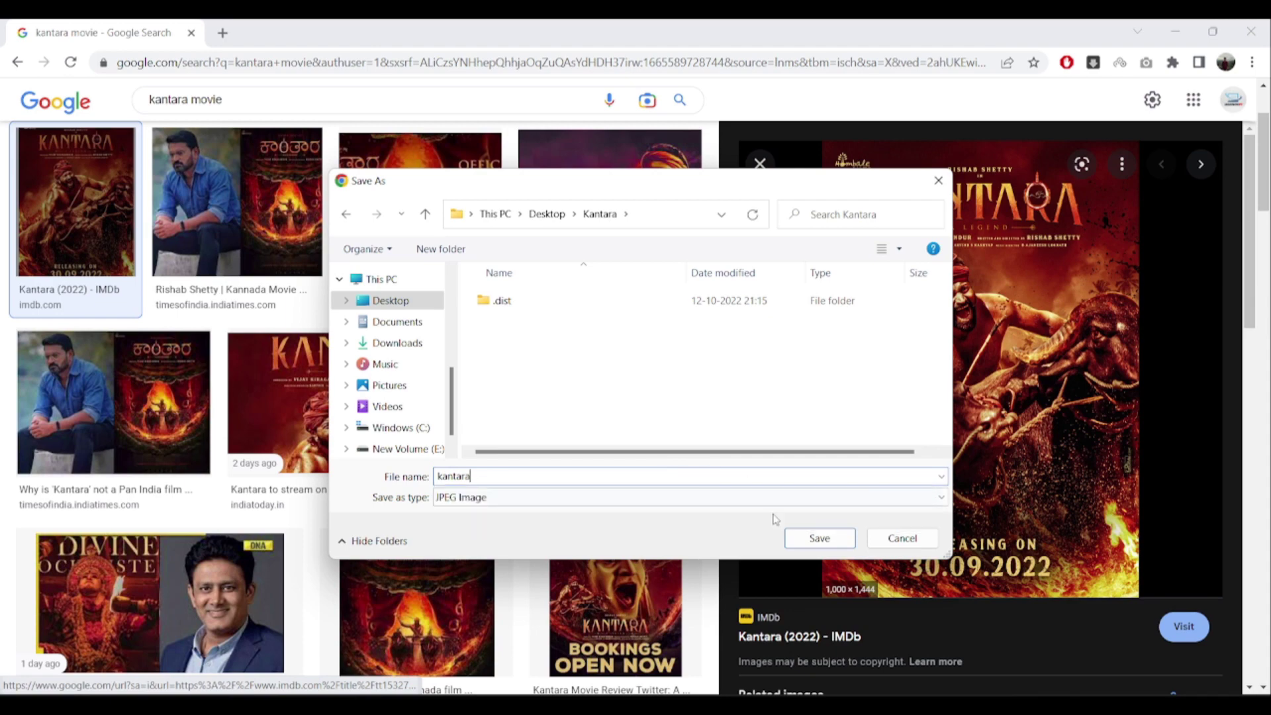
left_click(818, 537)
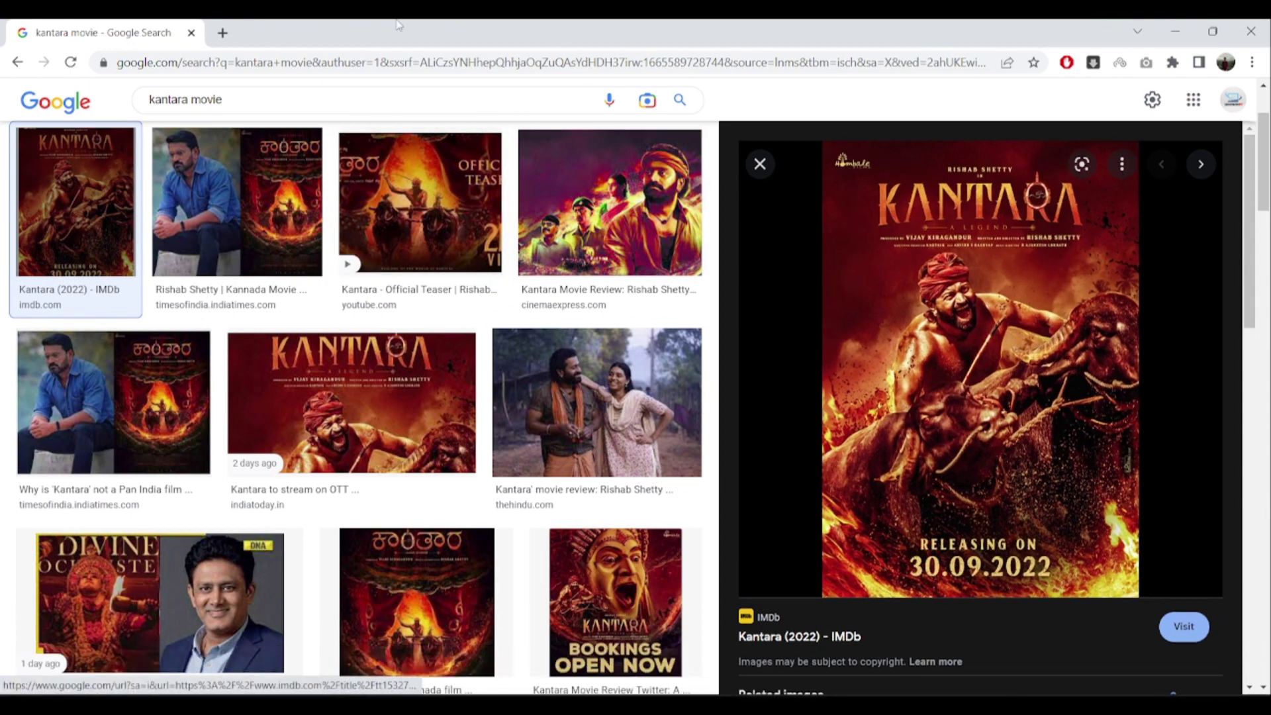
Step: Open kantara.jpg from the Kantara folder in the Photos viewer
key("alt+Tab")
right_click(316, 194)
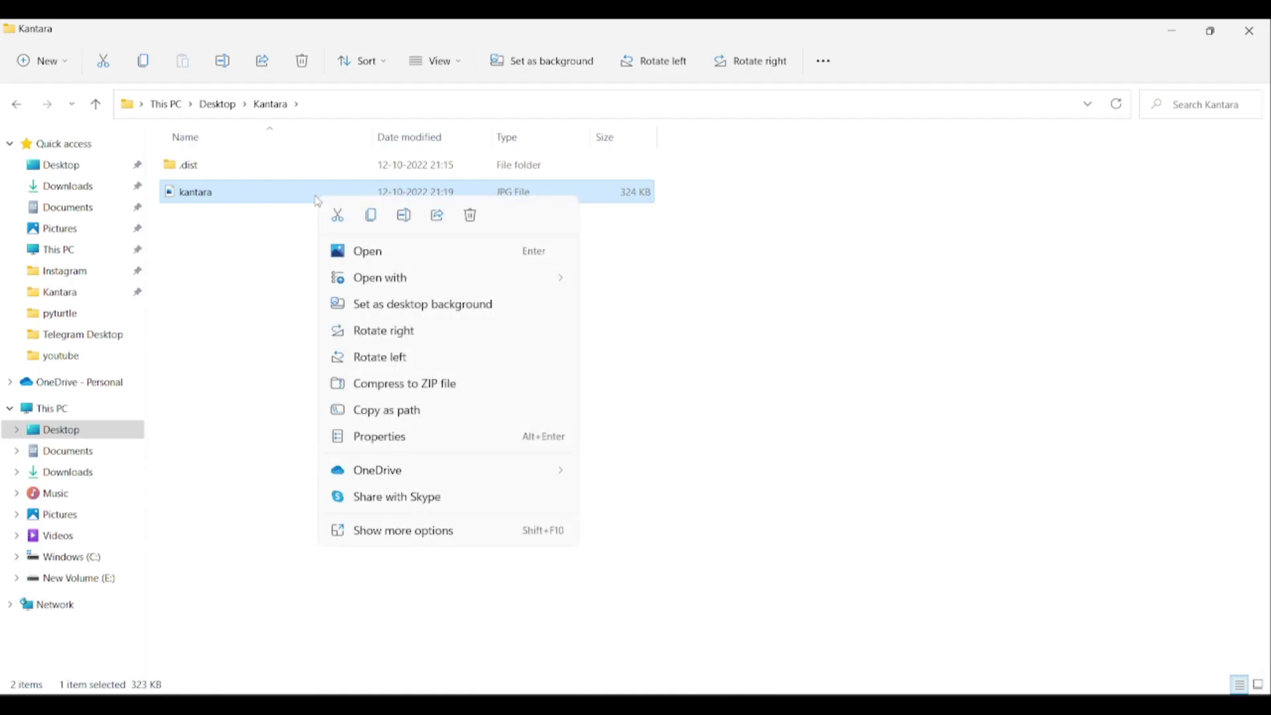
left_click(316, 198)
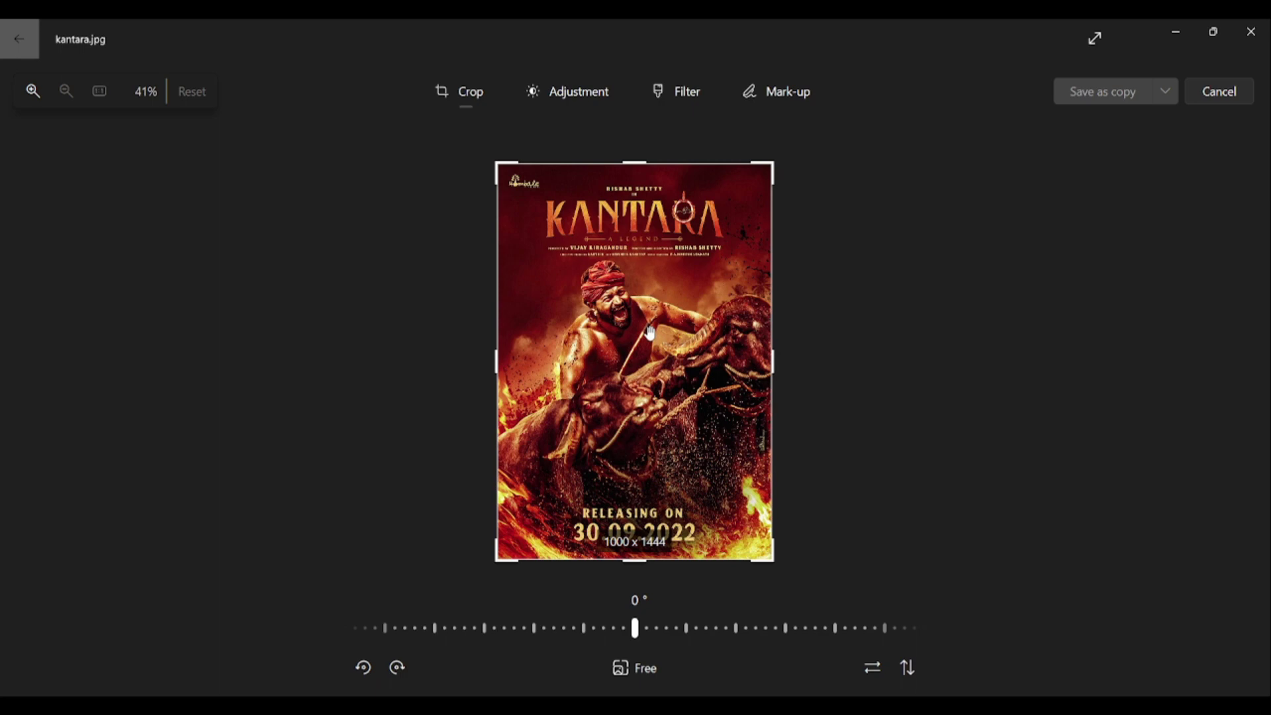
Step: Crop the poster to just the 710x270 KANTARA title banner and save over the original
left_click_drag(641, 562, 641, 244)
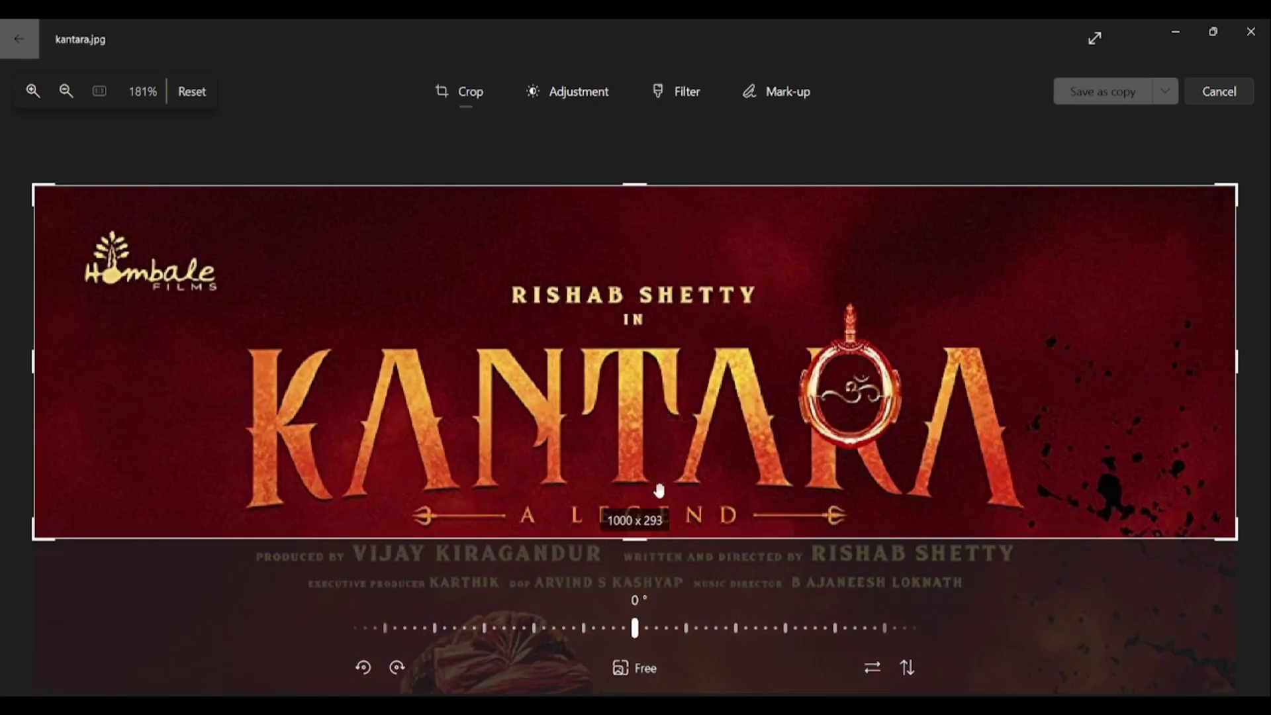
left_click_drag(639, 534, 639, 532)
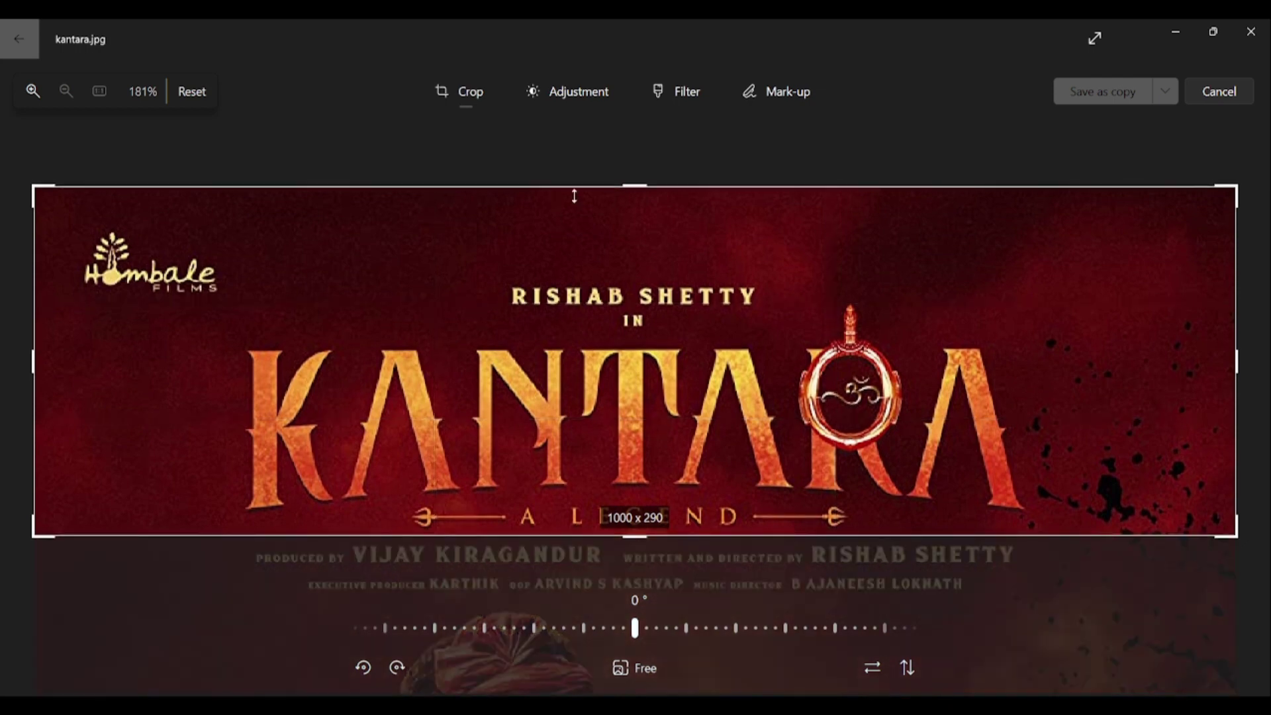
left_click_drag(627, 188, 626, 209)
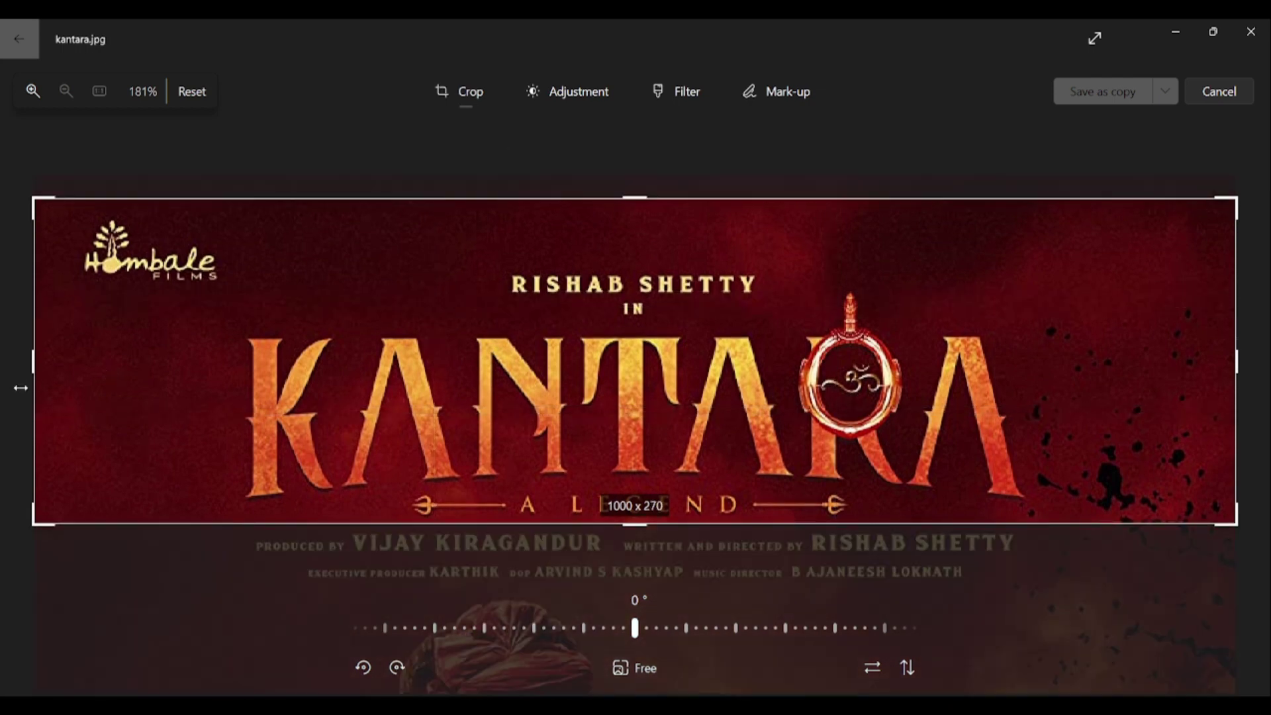
left_click_drag(30, 356, 220, 356)
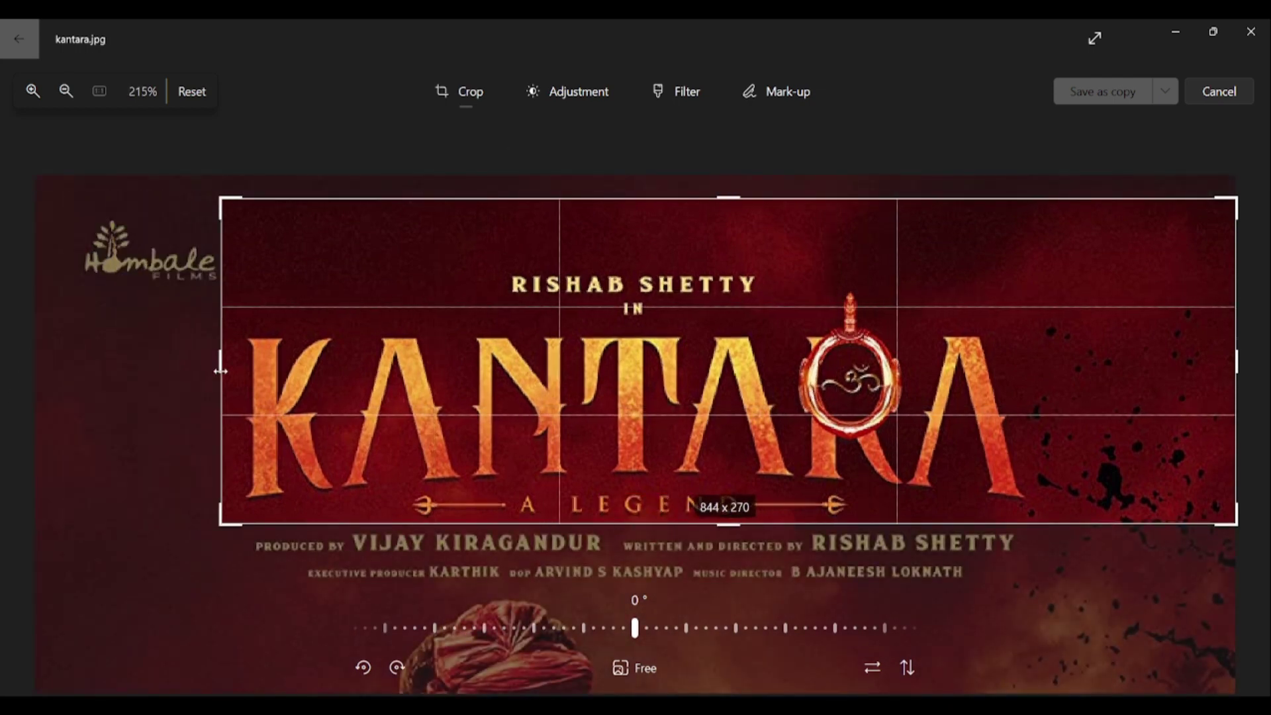
left_click_drag(1237, 356, 1043, 355)
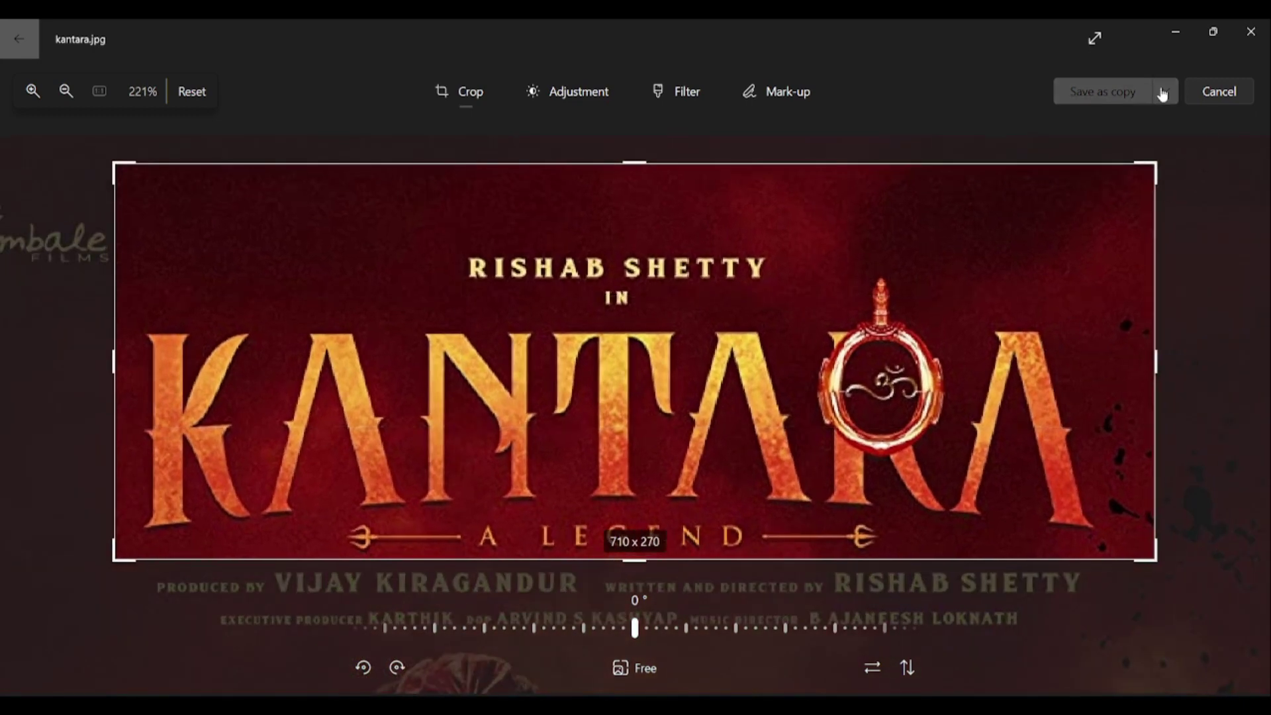
left_click(1159, 91)
left_click(1083, 123)
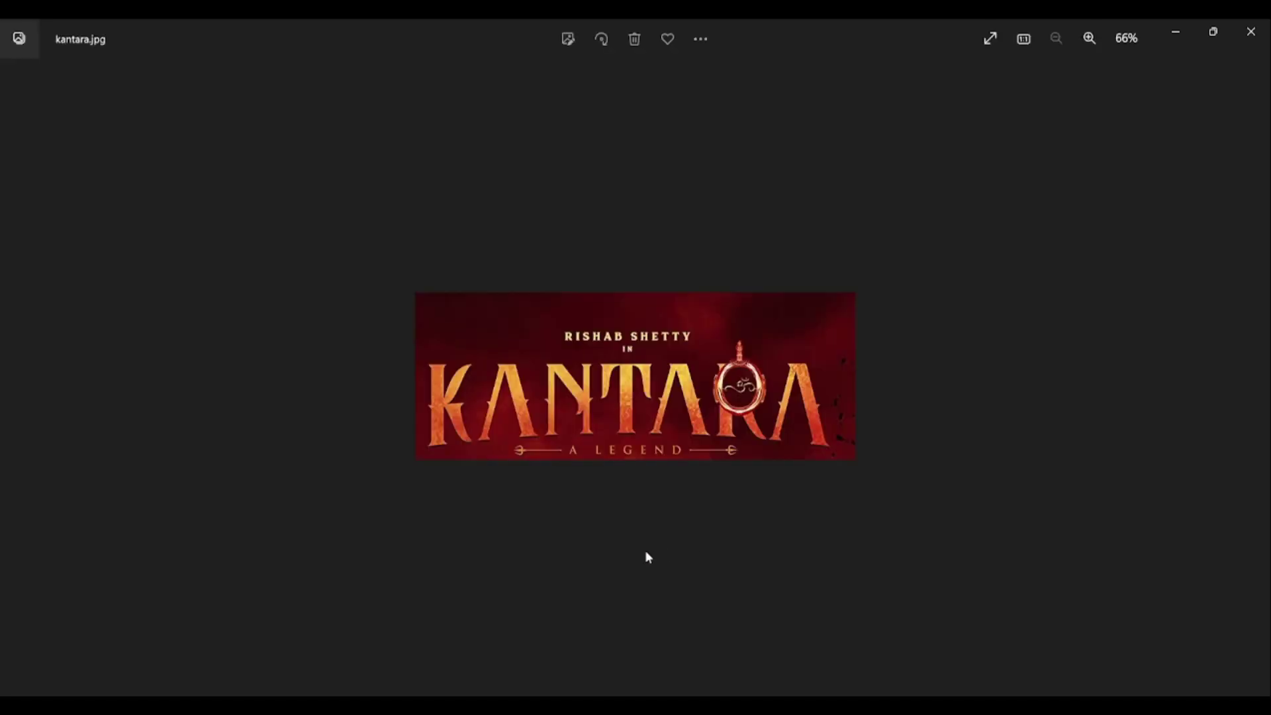
Step: Back in Chrome, open the 'SVG convert - FREE online PNG/JPG/GIF to SVG vector' result
key("alt+Tab")
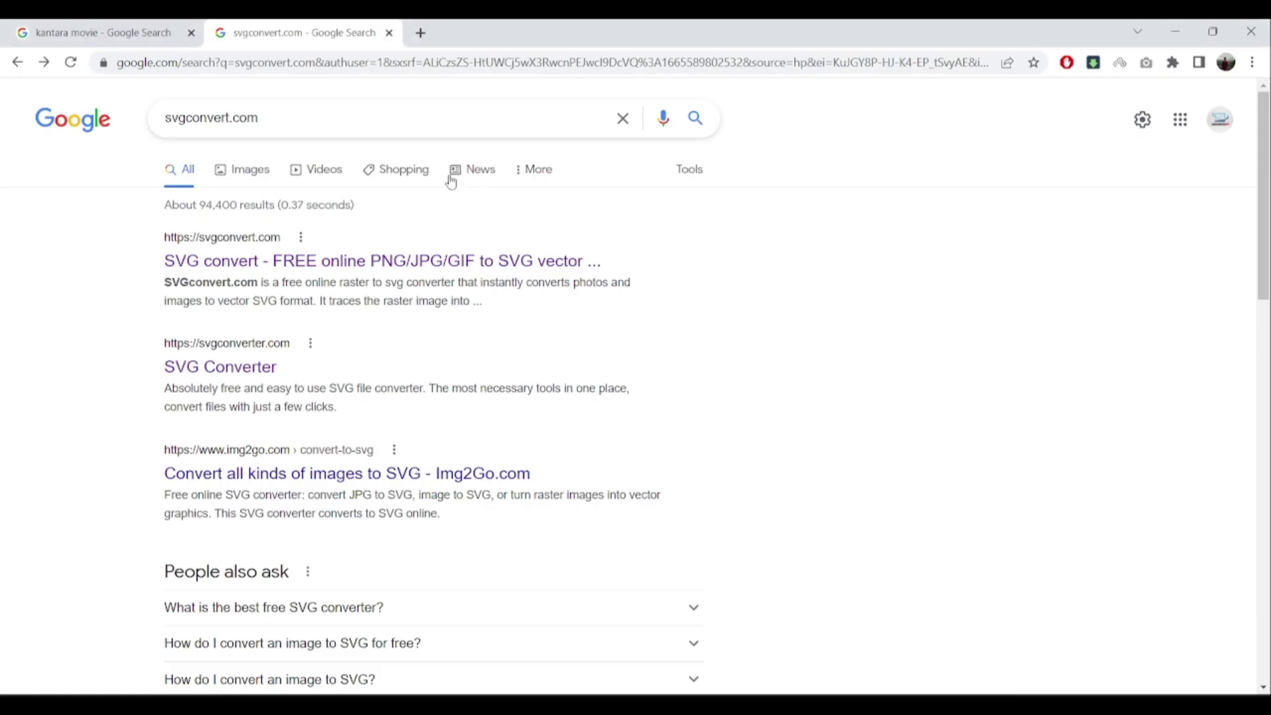
left_click(309, 263)
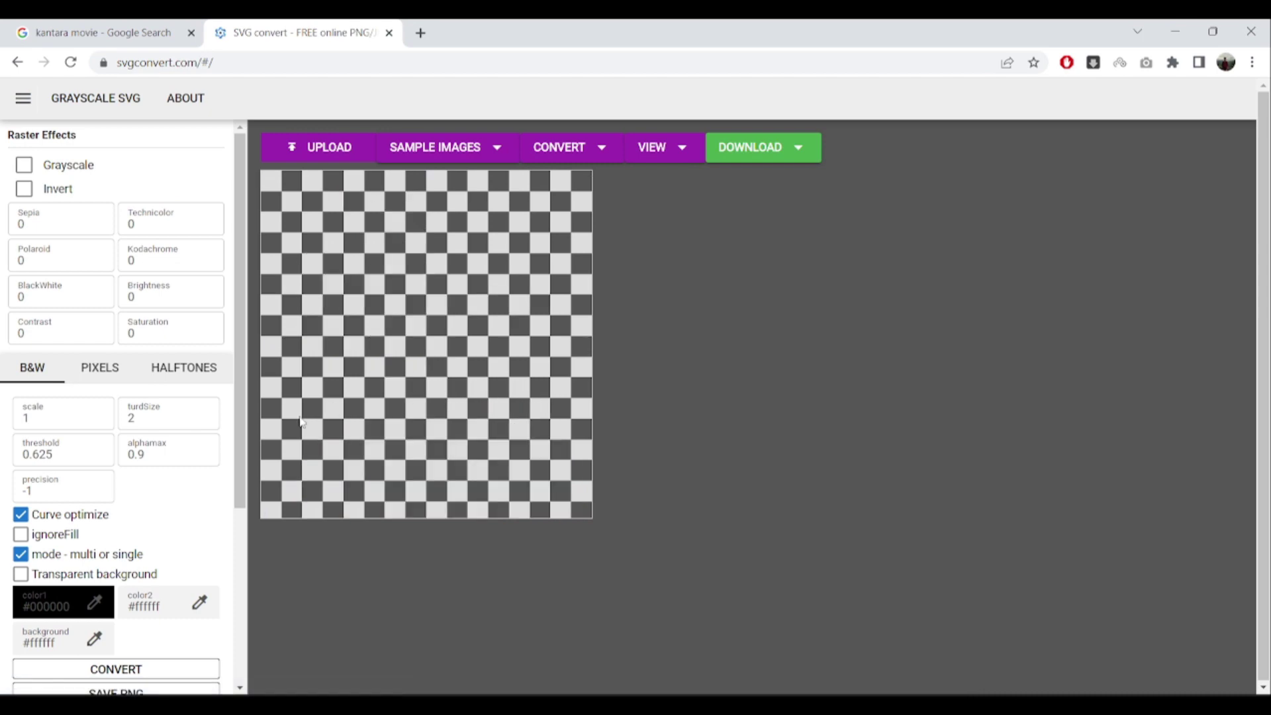
Step: Upload the cropped kantara image into SVGconvert
left_click(344, 152)
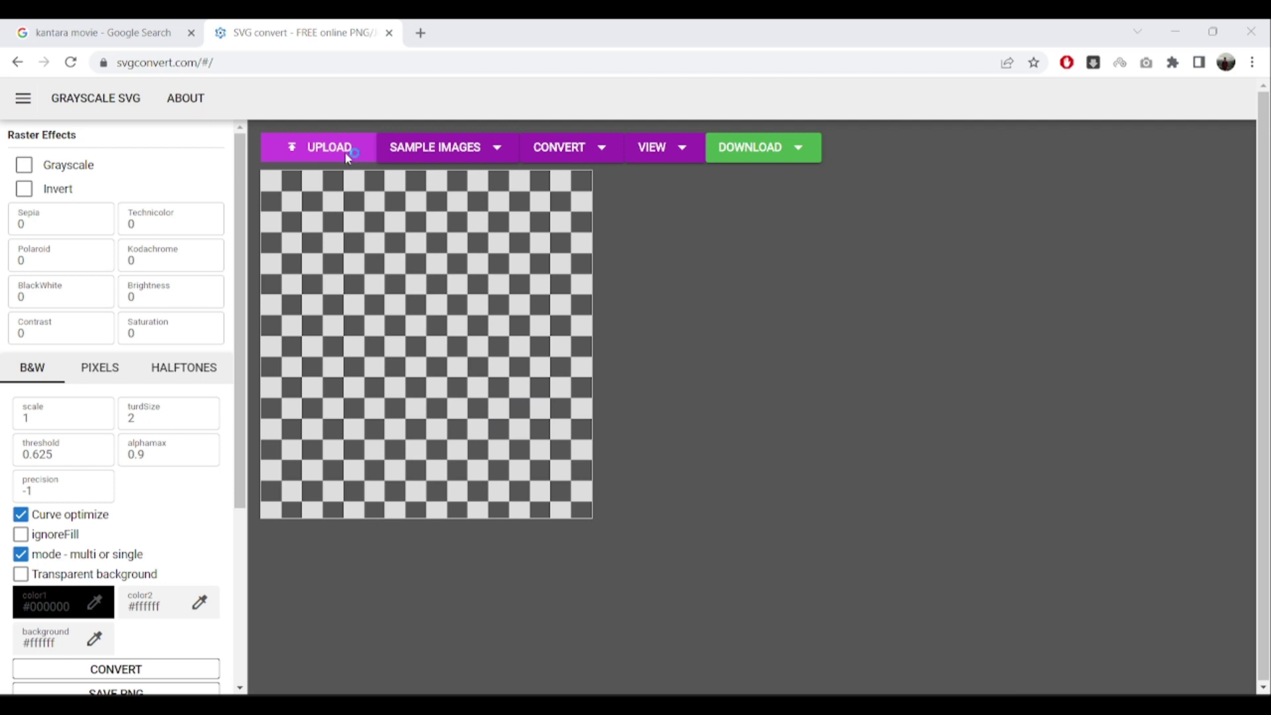
left_click(640, 333)
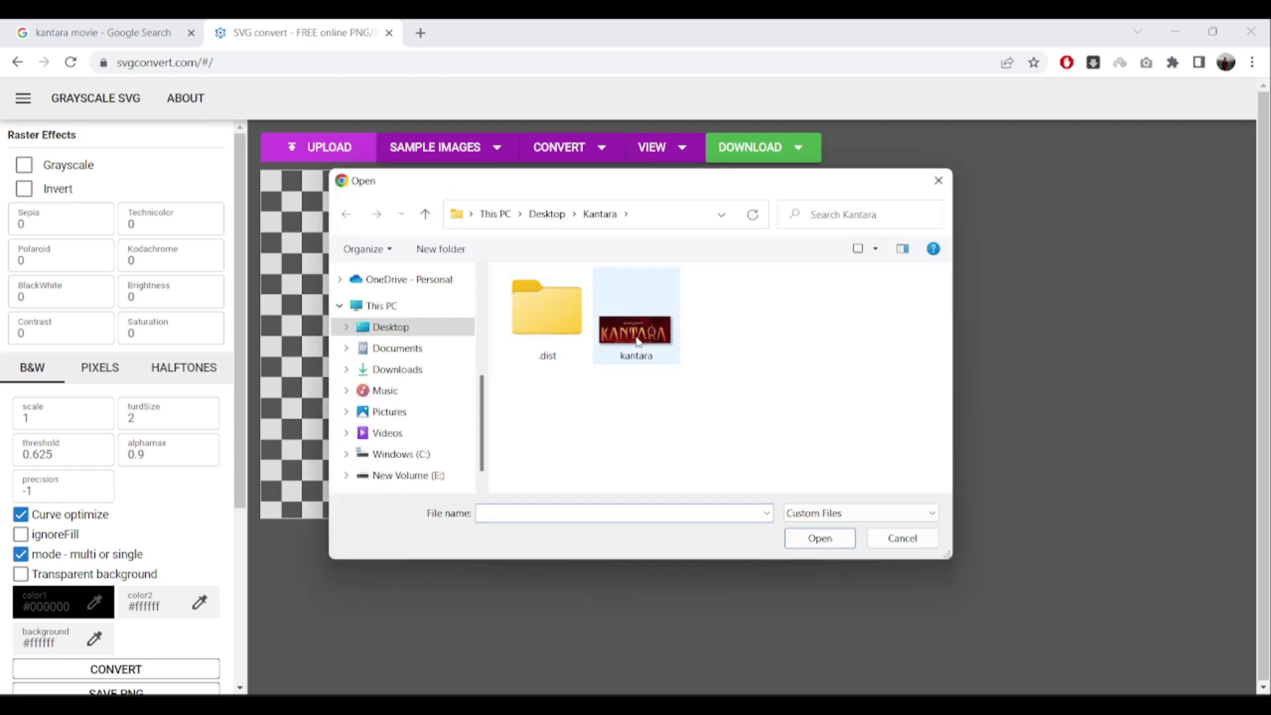
left_click(819, 538)
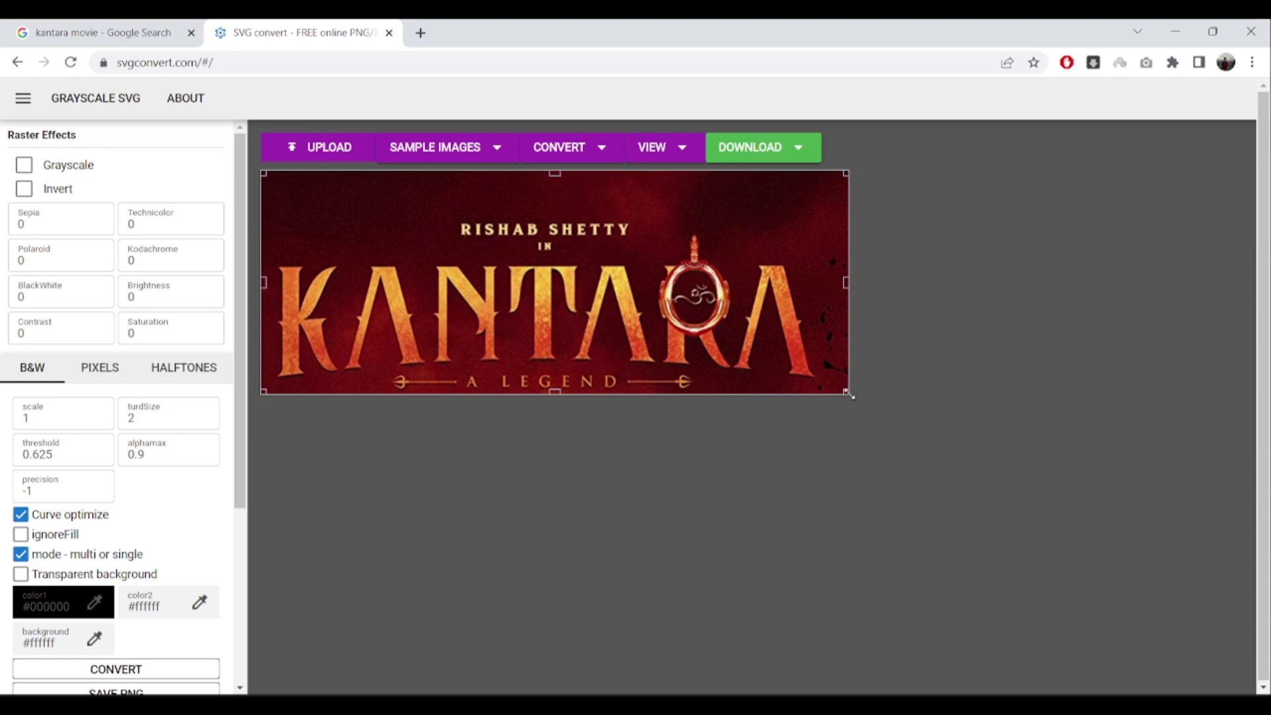
Step: Shrink the kantara image on the canvas and select the threshold field
left_click_drag(847, 394, 760, 360)
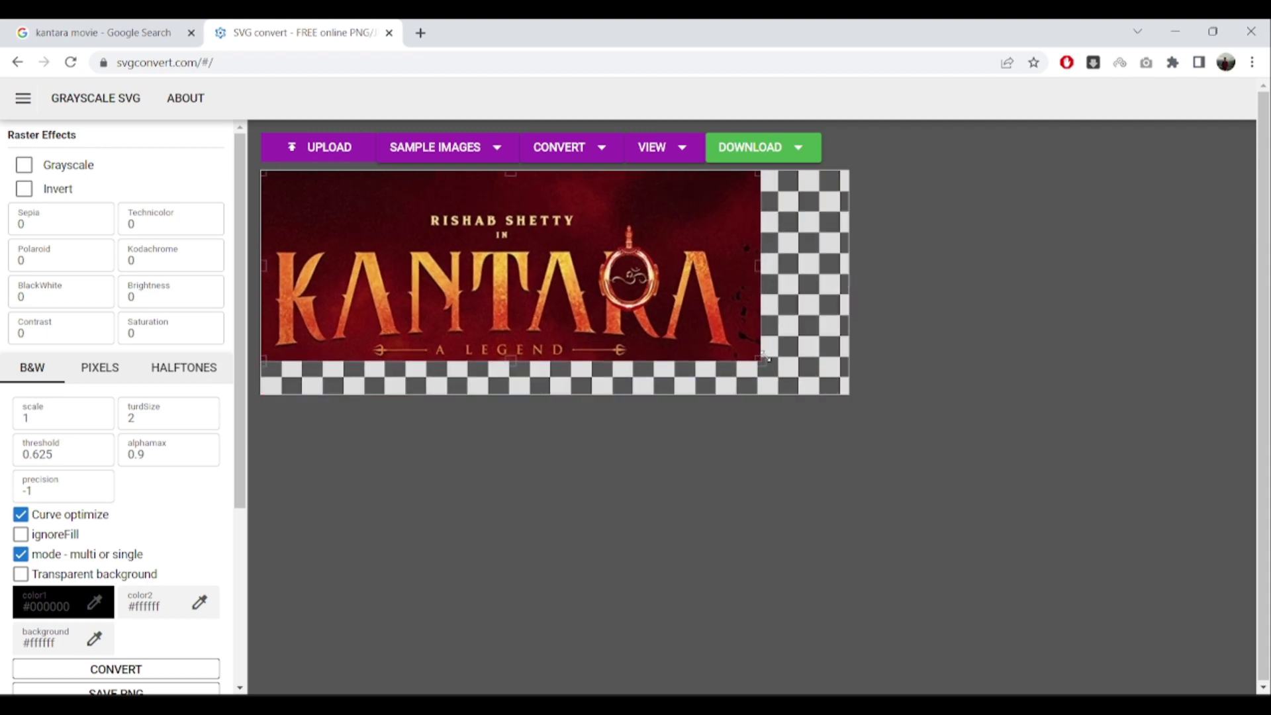
left_click(58, 453)
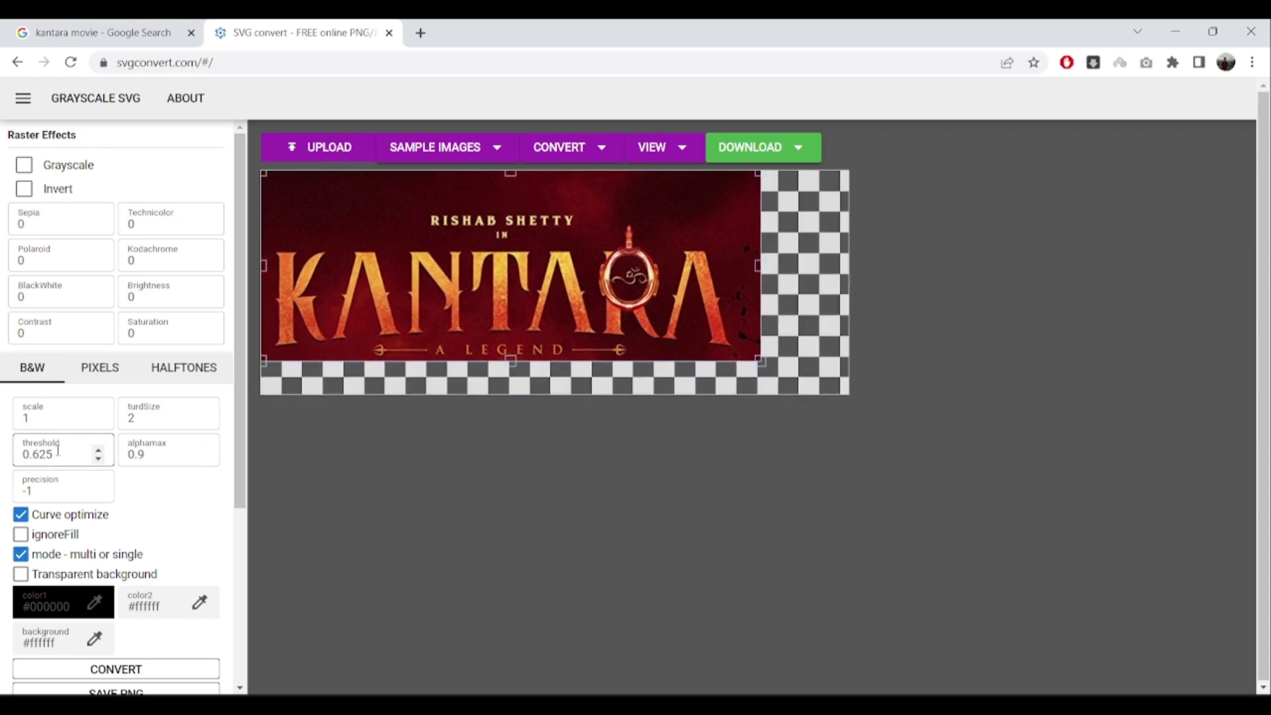
left_click(58, 450)
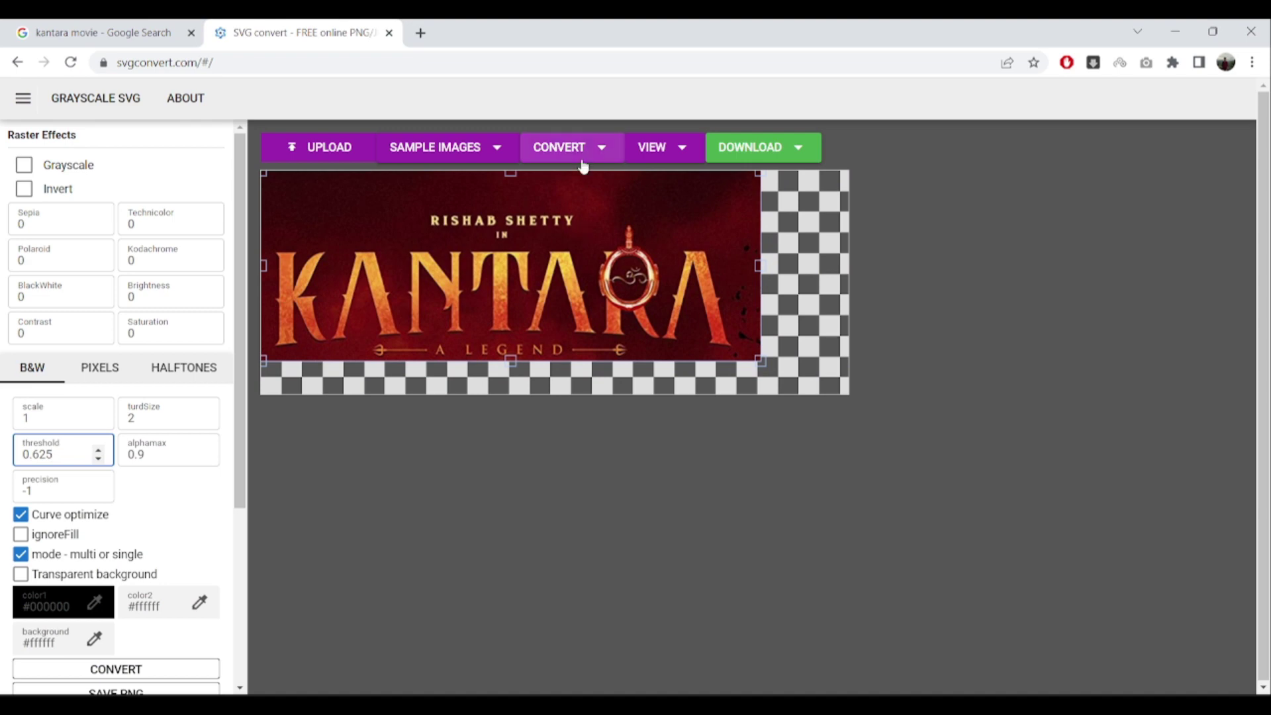
left_click(568, 148)
Step: Convert to Black and White, then adjust the threshold through 0.3 and 0.29 down to 0.255
left_click(559, 189)
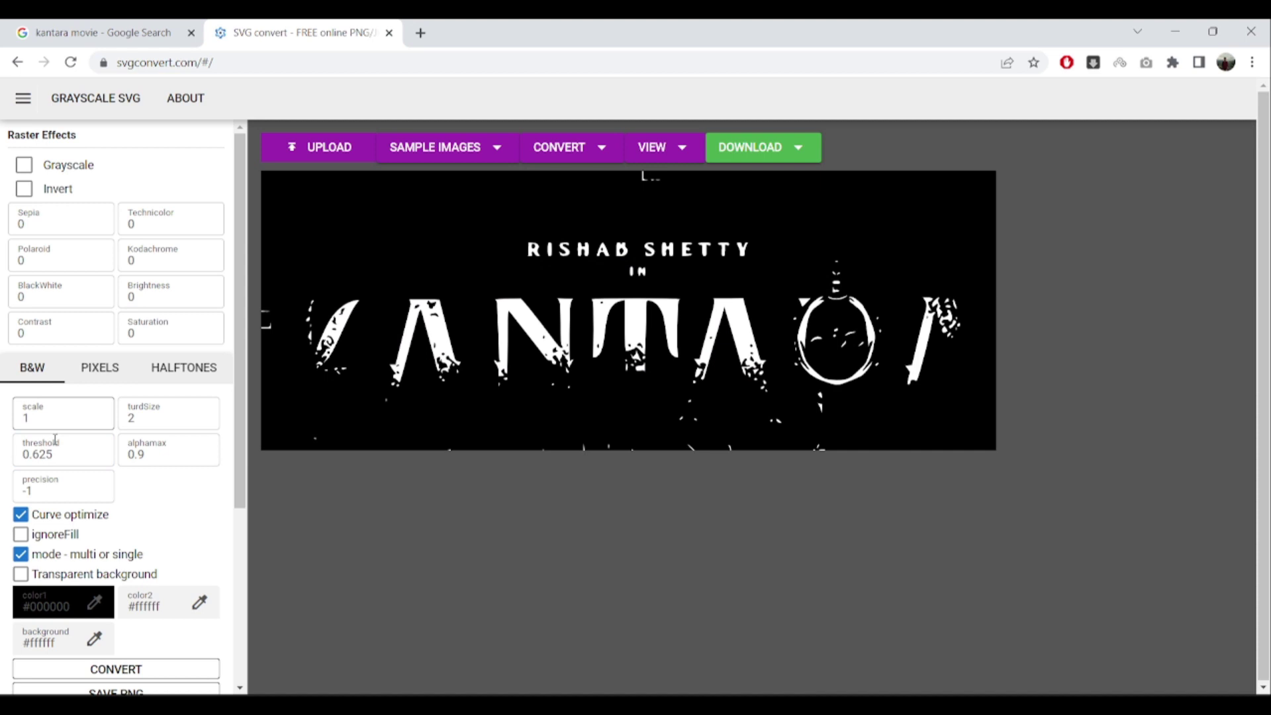
left_click(41, 456)
key("BackSpace")
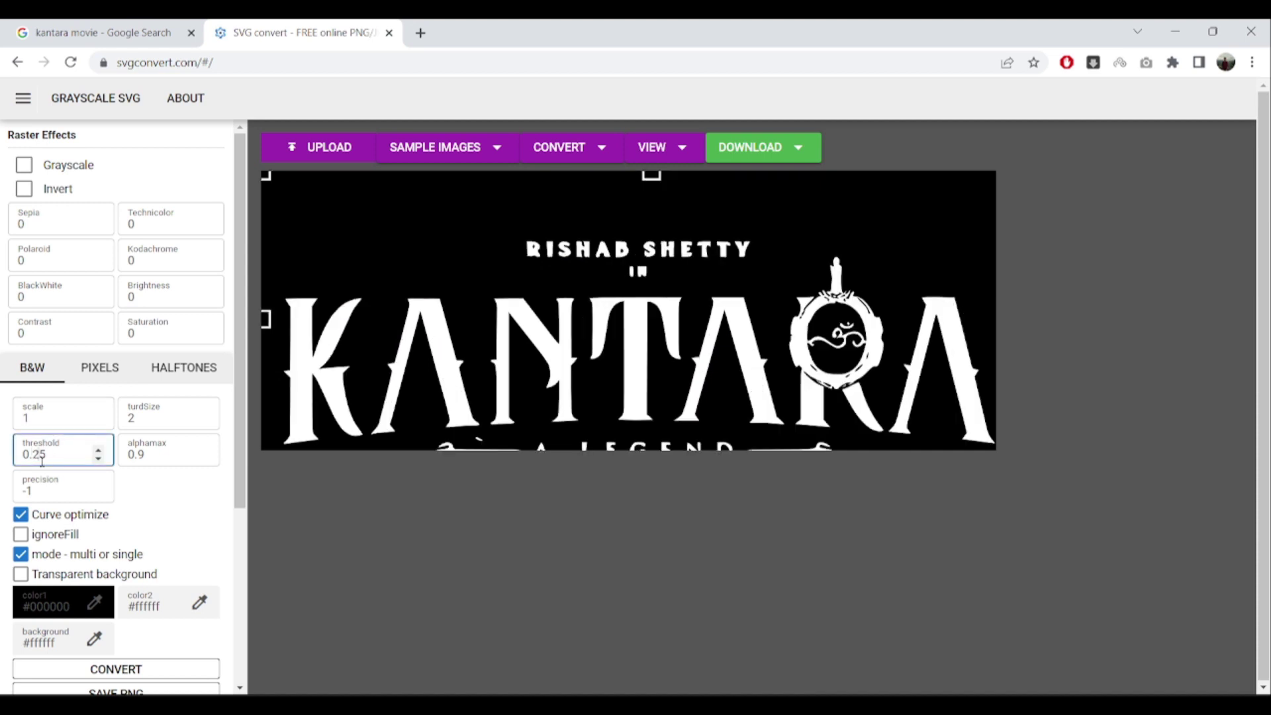
type("9")
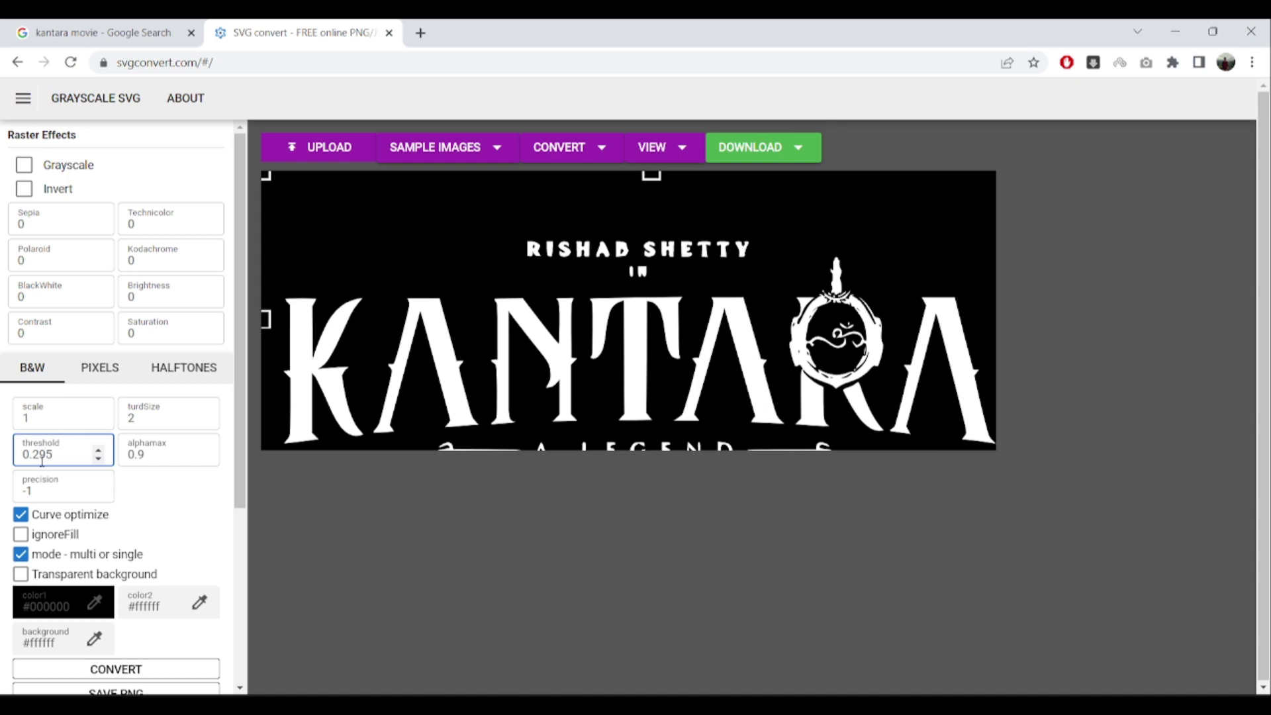
left_click(99, 449)
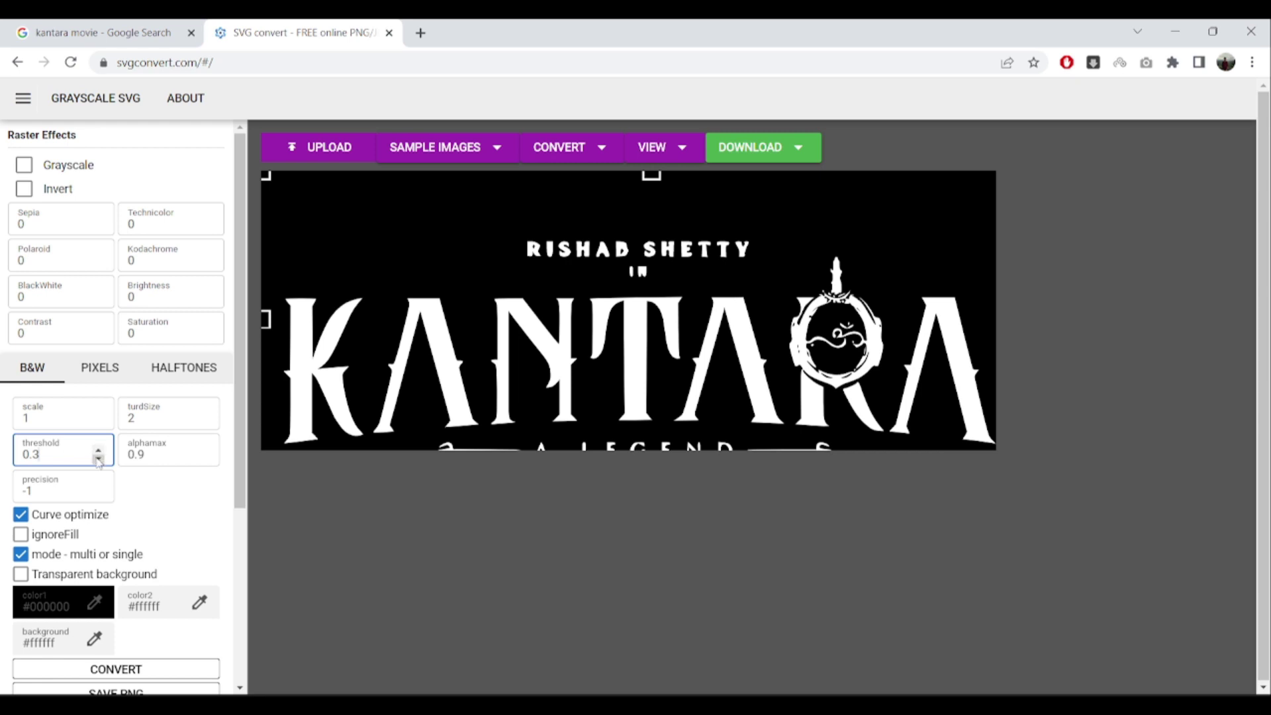
left_click(99, 458)
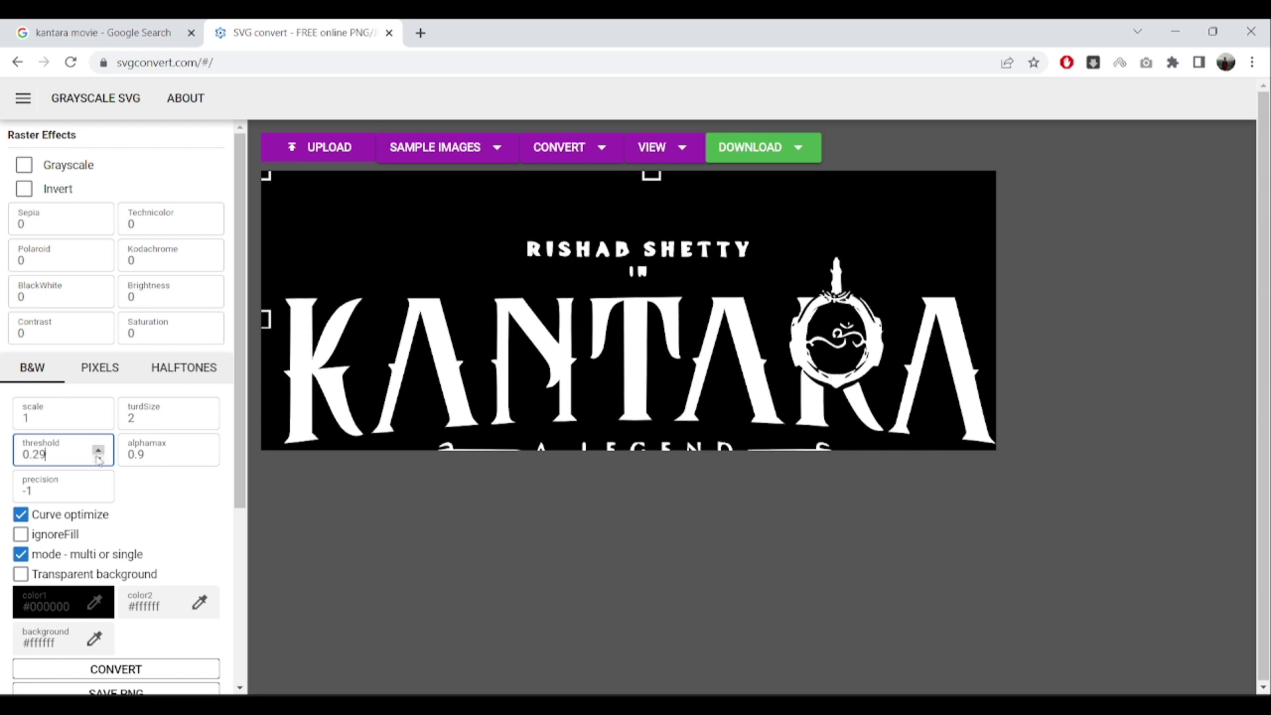
type("5")
left_click(99, 457)
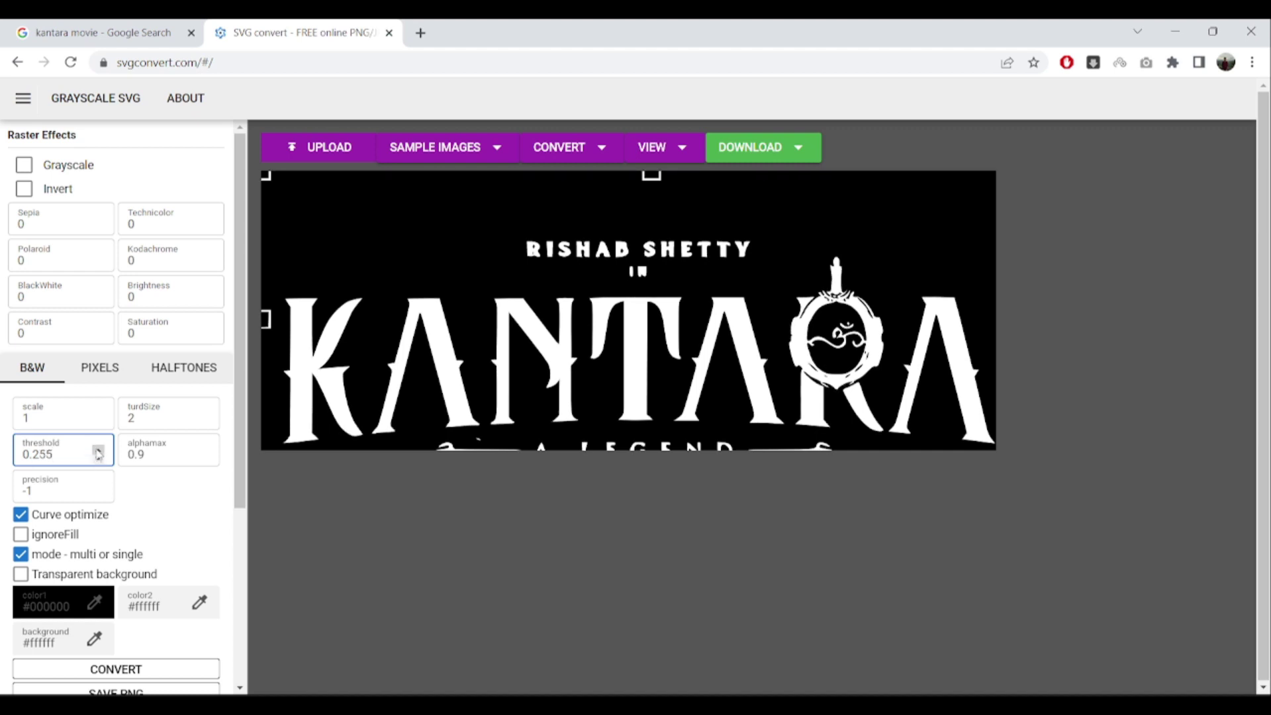
scroll(174, 482, "down", 3)
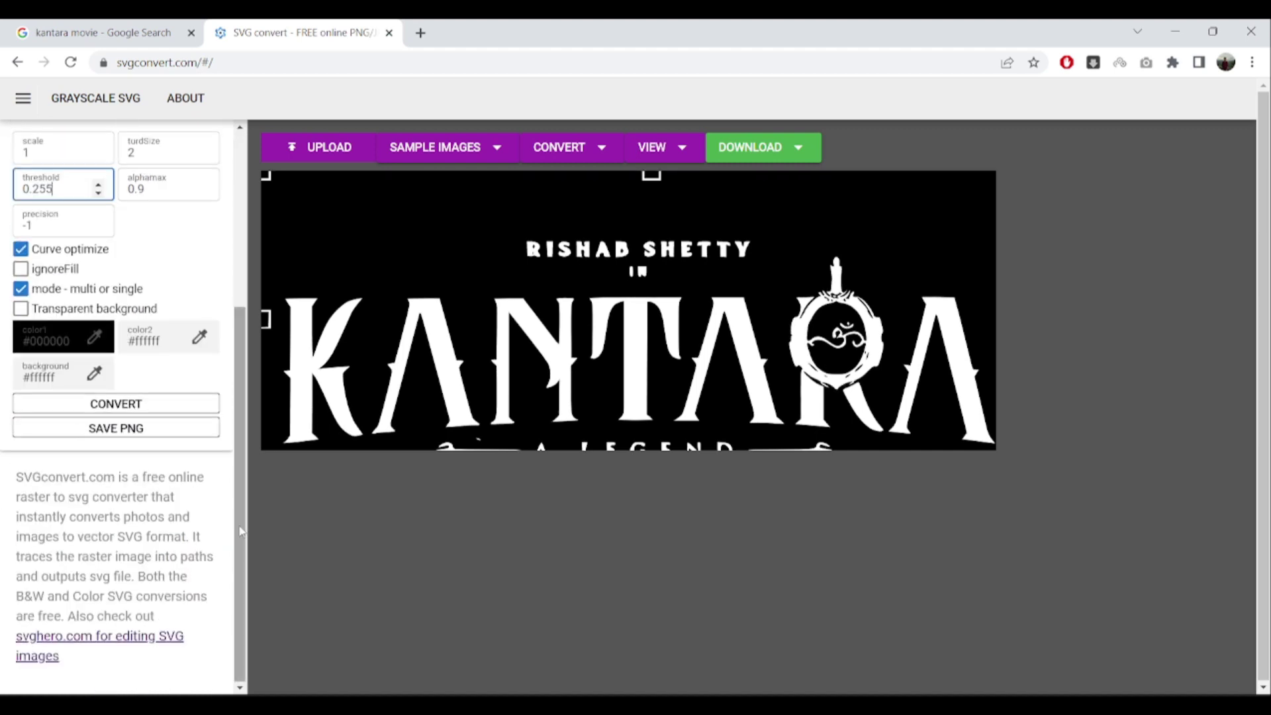
Step: Set the first trace colour to pure white (#ffffff)
left_click(95, 340)
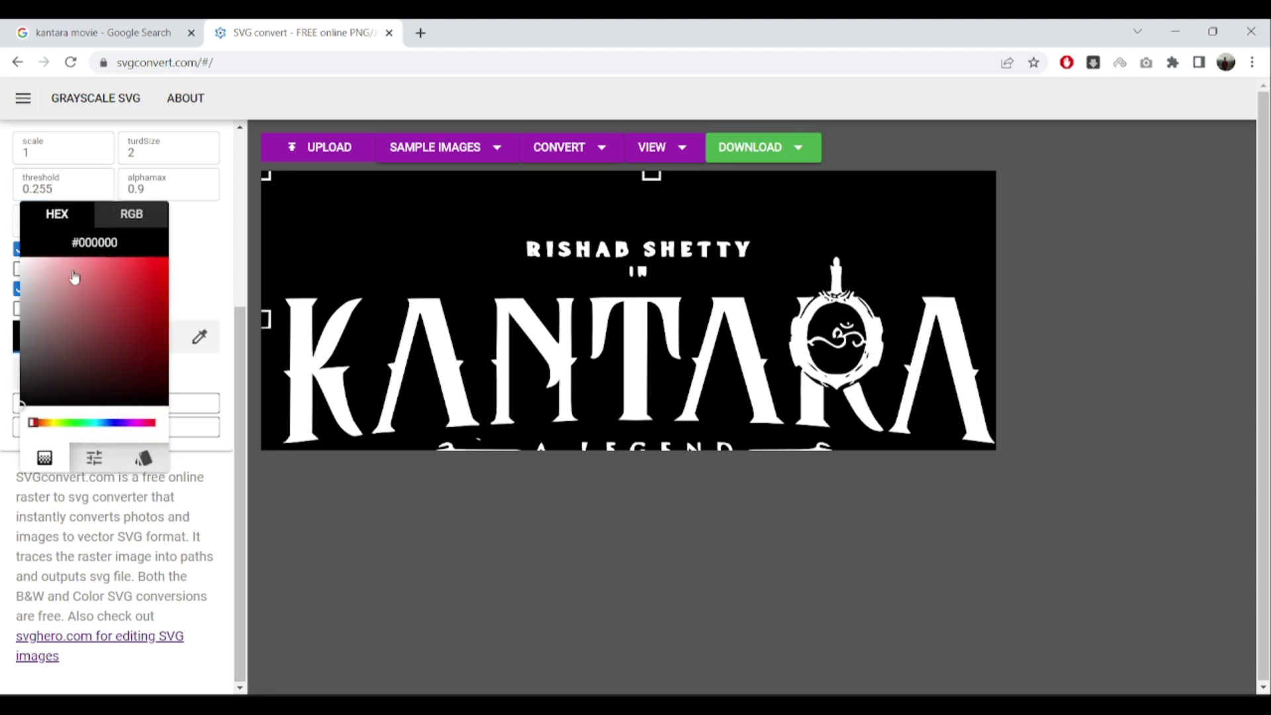
left_click(23, 265)
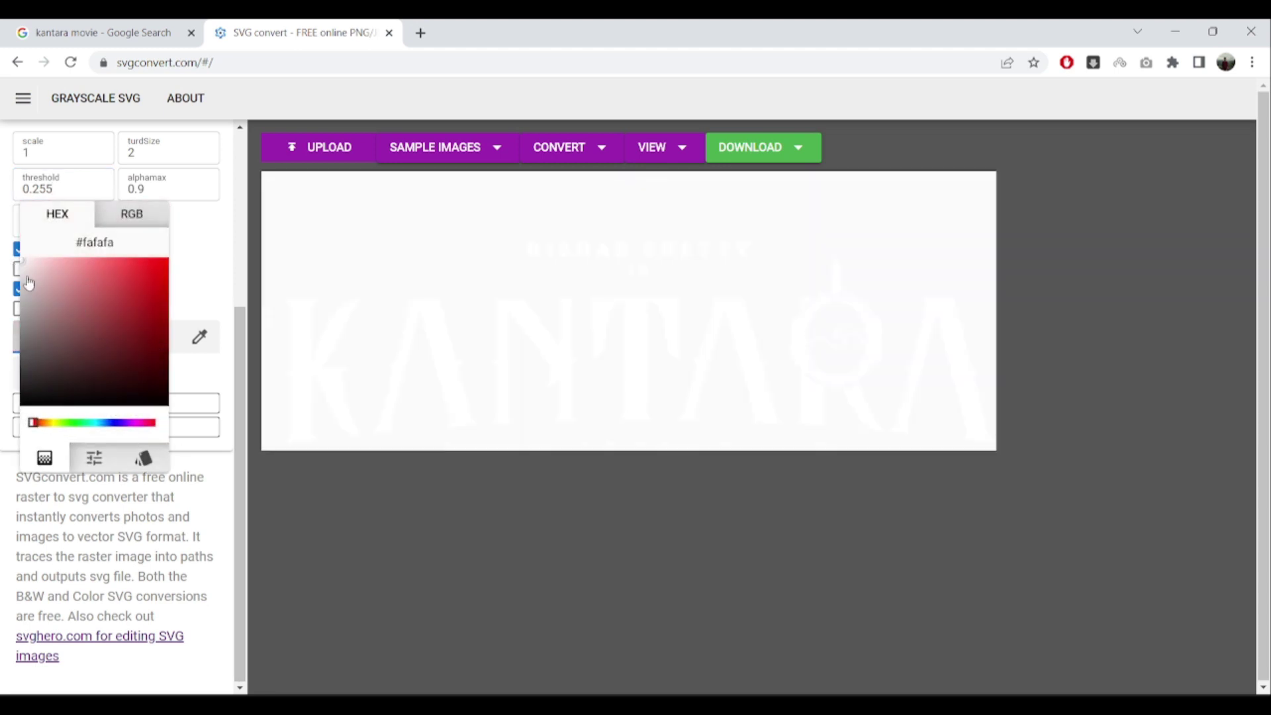
left_click(20, 260)
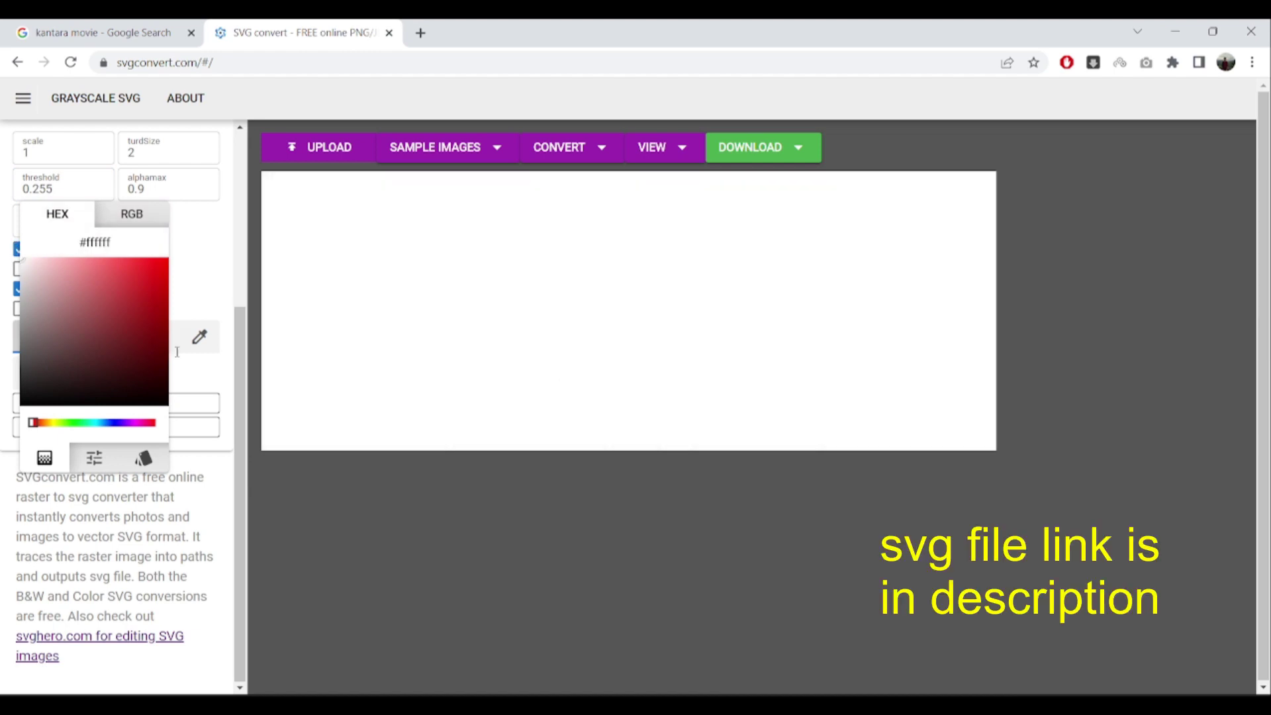
Step: Make the lettering colour red (#e81717) and download the trace as an SVG
left_click(198, 336)
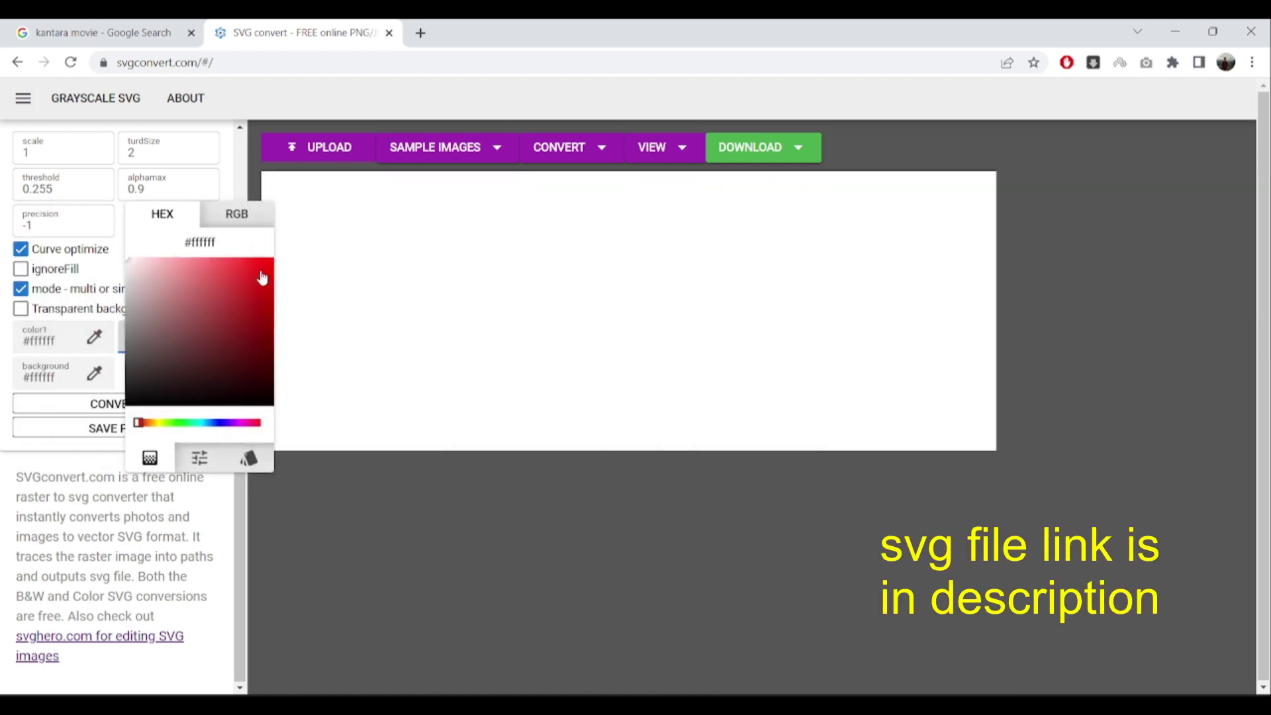
left_click(259, 271)
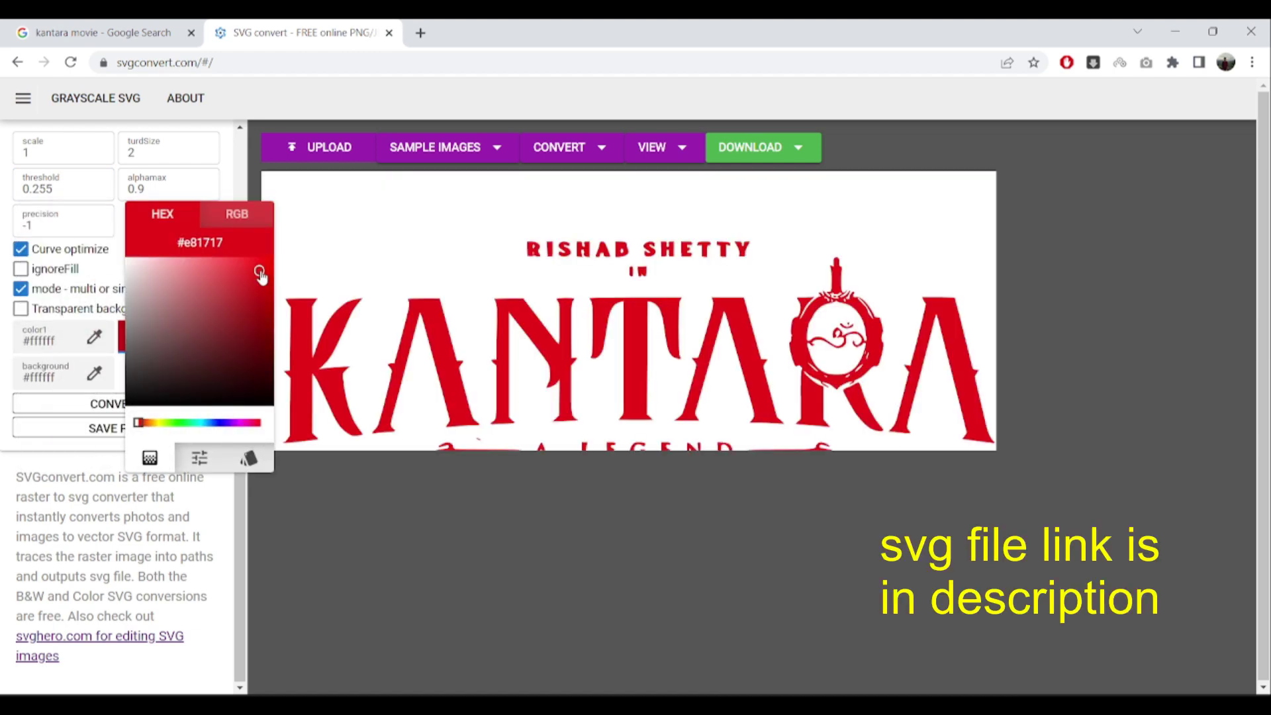
left_click(419, 536)
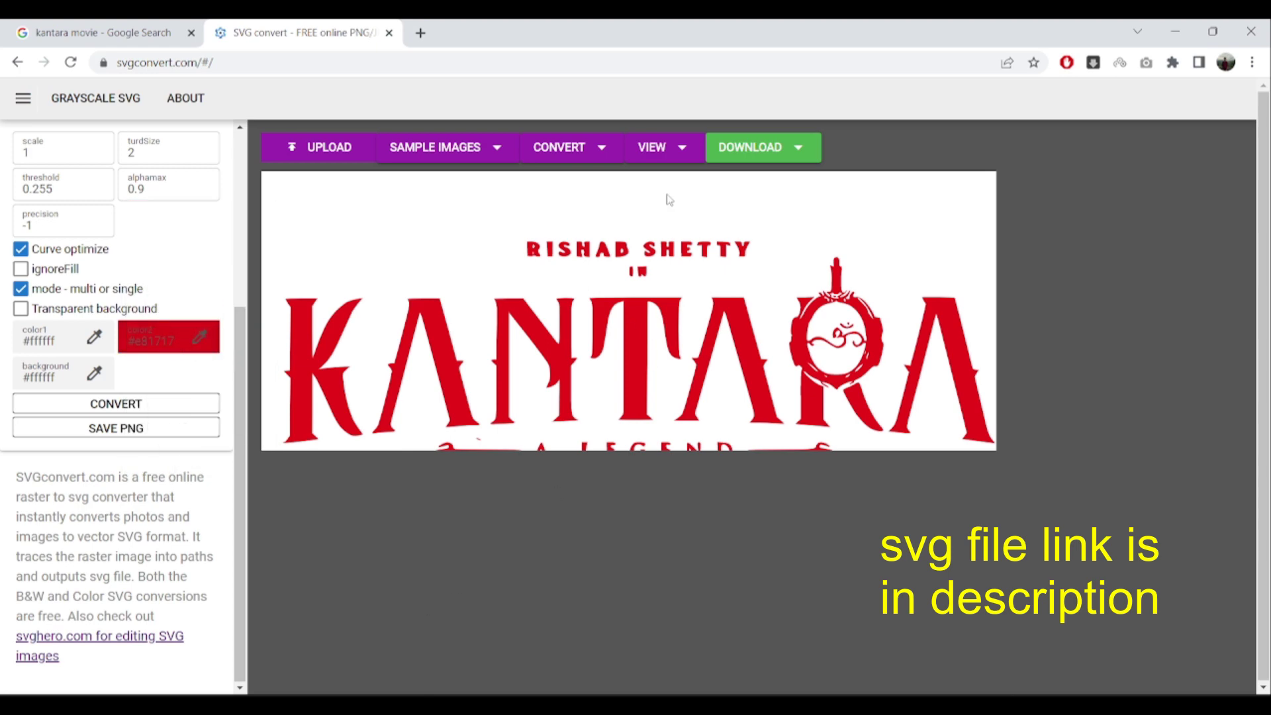
left_click(784, 159)
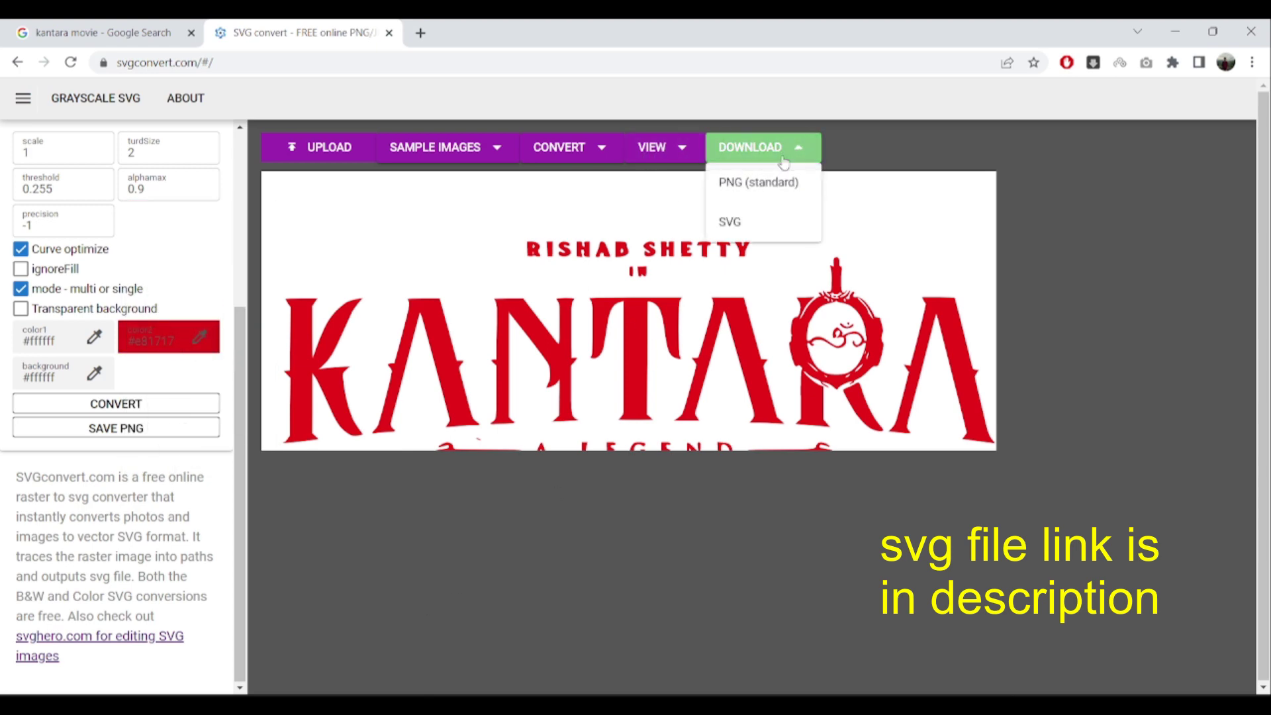
left_click(762, 220)
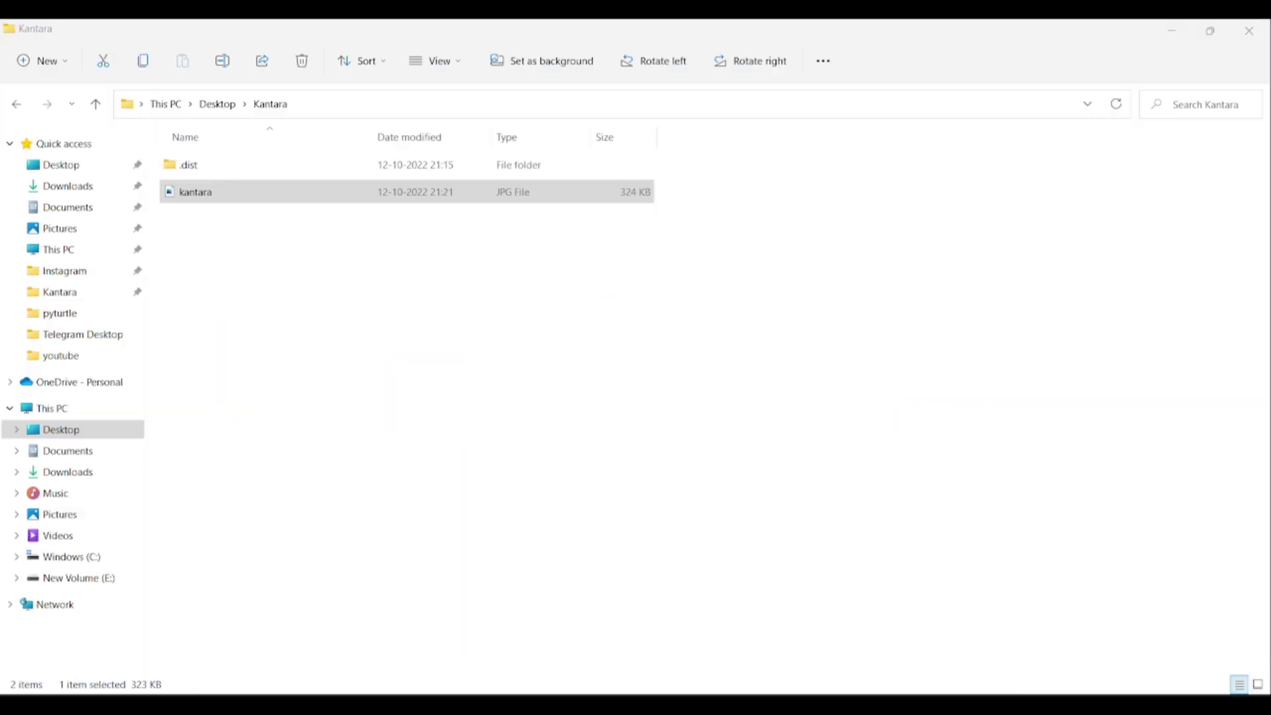
Step: In Downloads, select the downloaded 2022_10_12 (1) SVG file
left_click(68, 185)
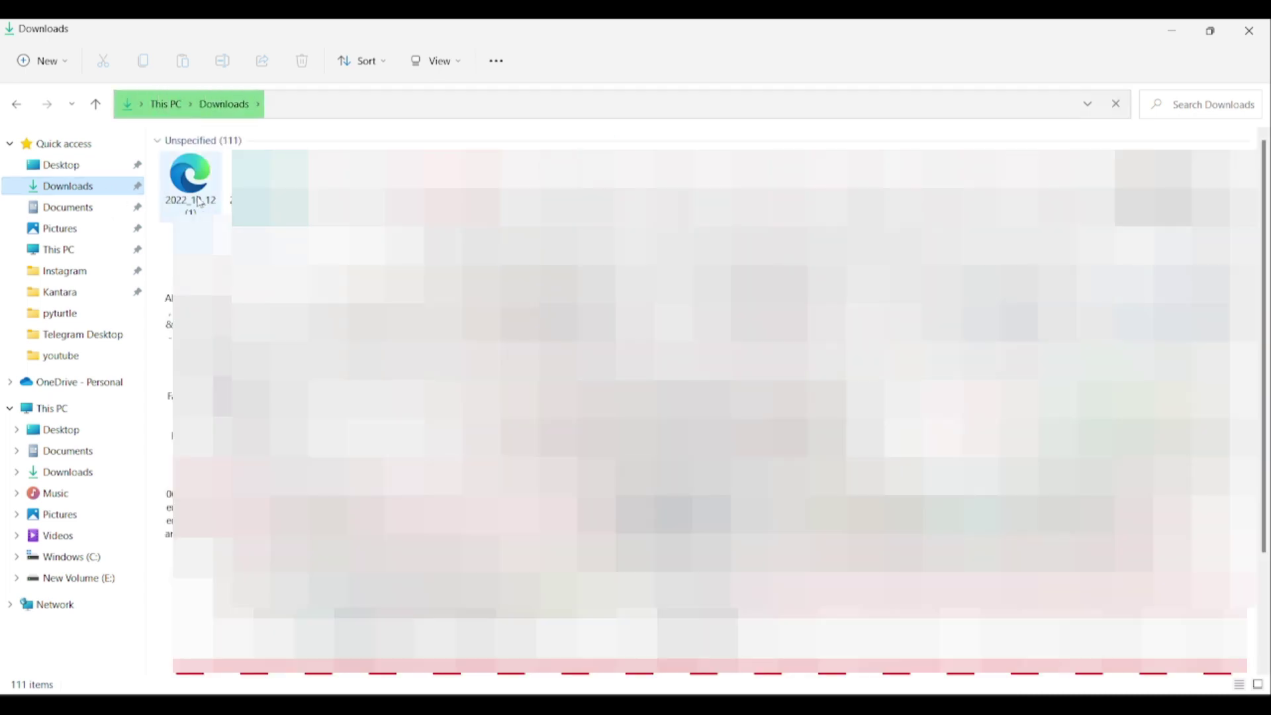
left_click(191, 189)
key("Right")
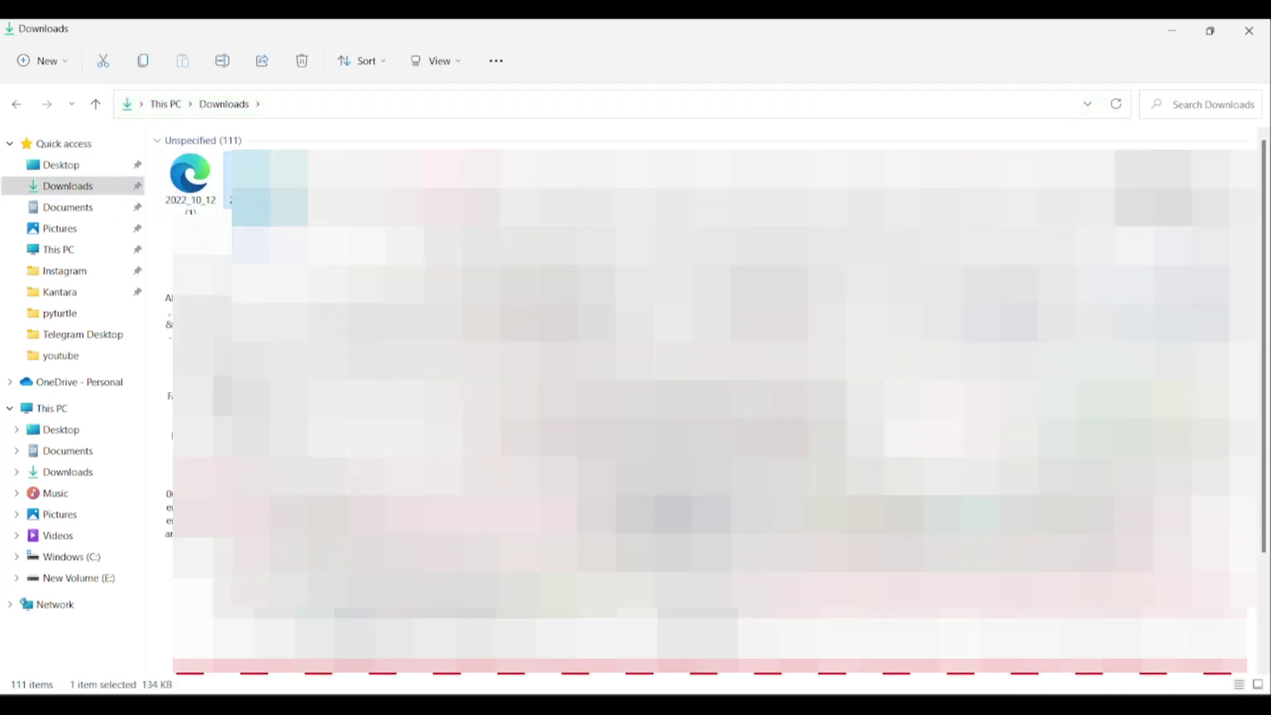
key("Delete")
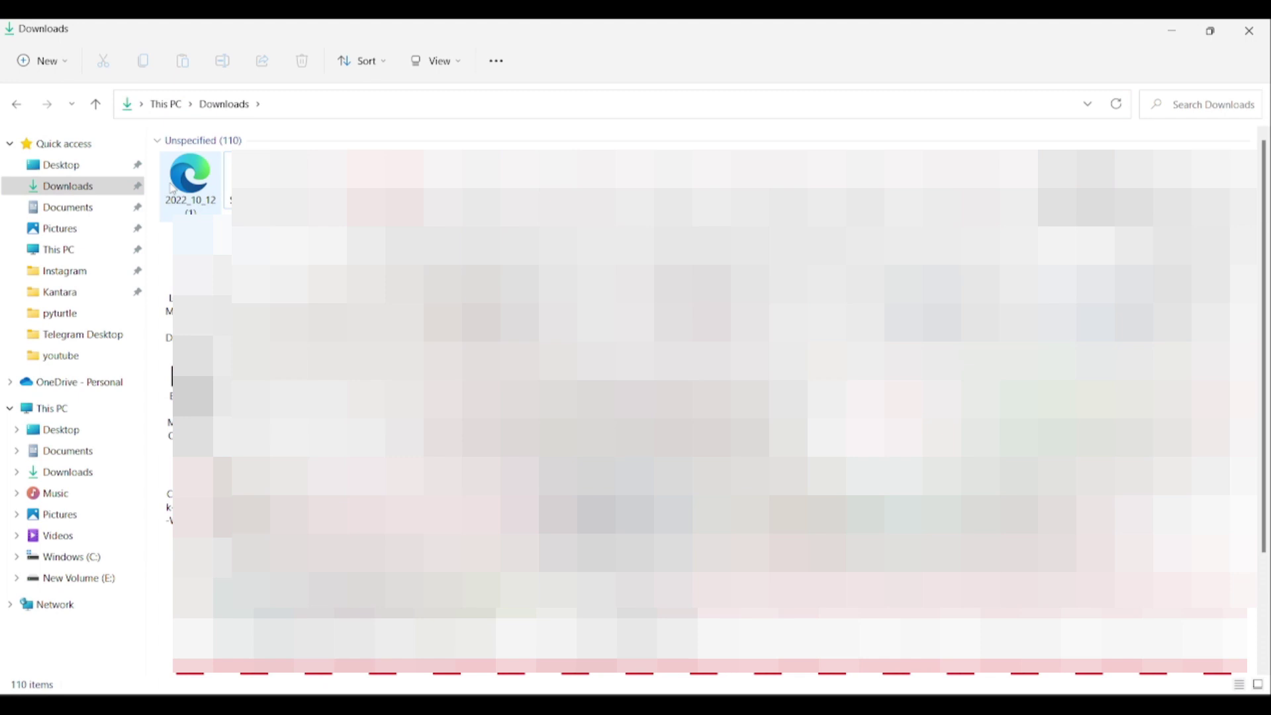
left_click(192, 184)
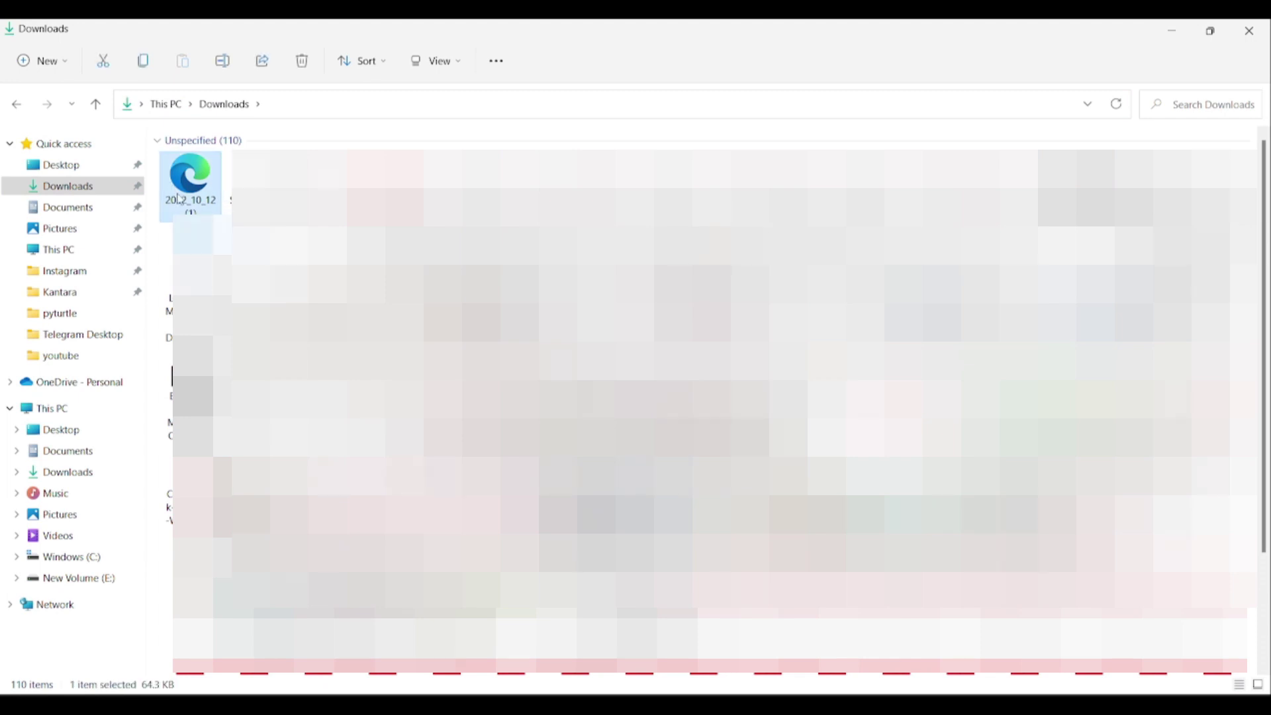
Step: Move the SVG into the Kantara folder and rename it kantara
key("ctrl+x")
left_click(60, 292)
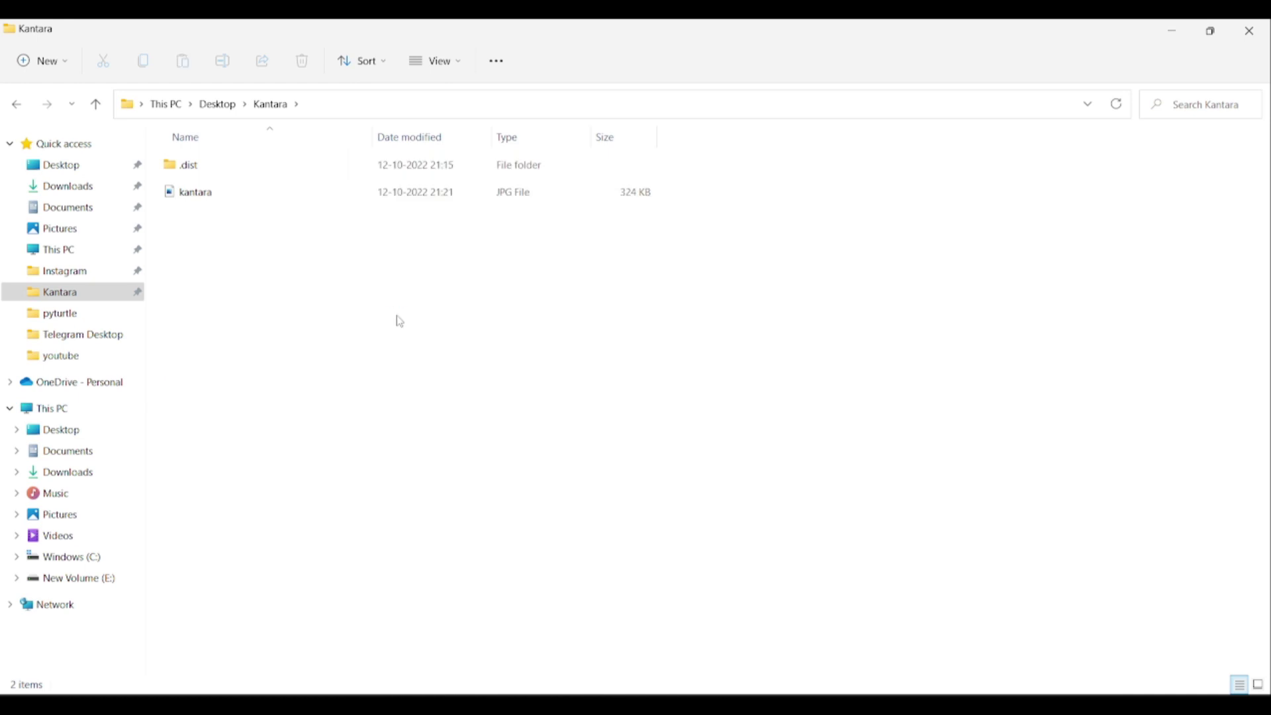
key("ctrl+v")
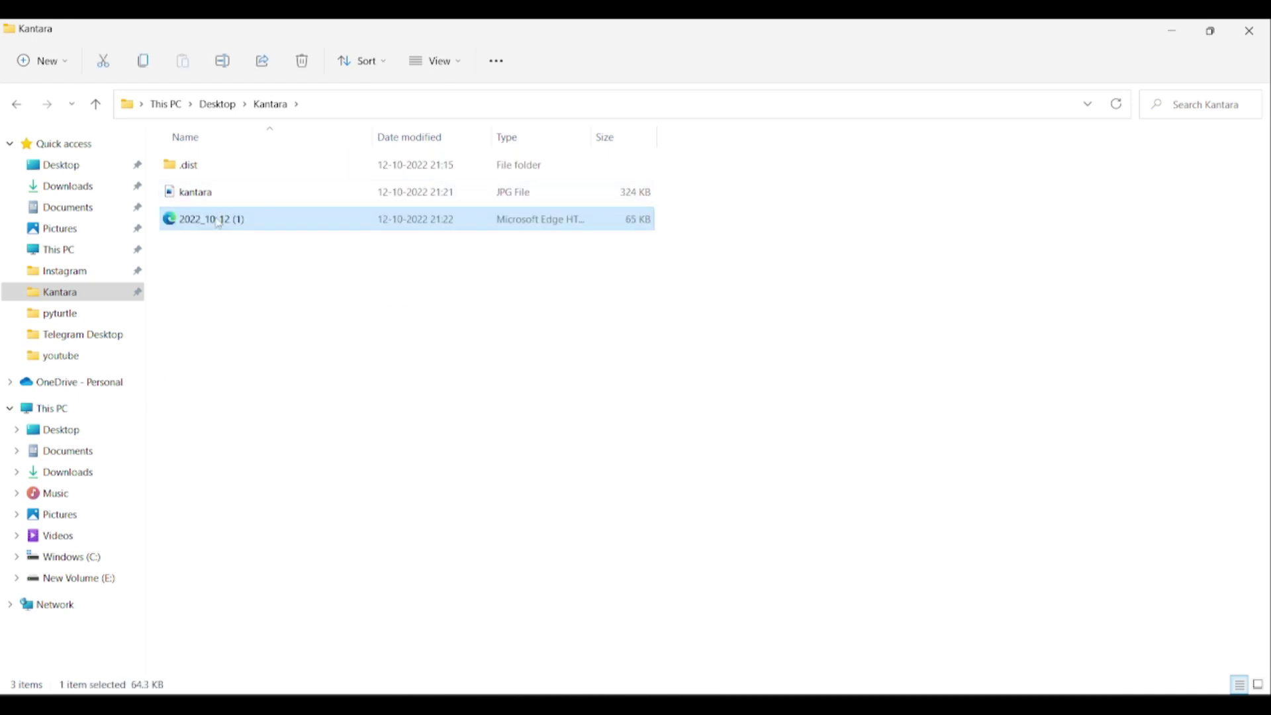
key("F2")
type("kan")
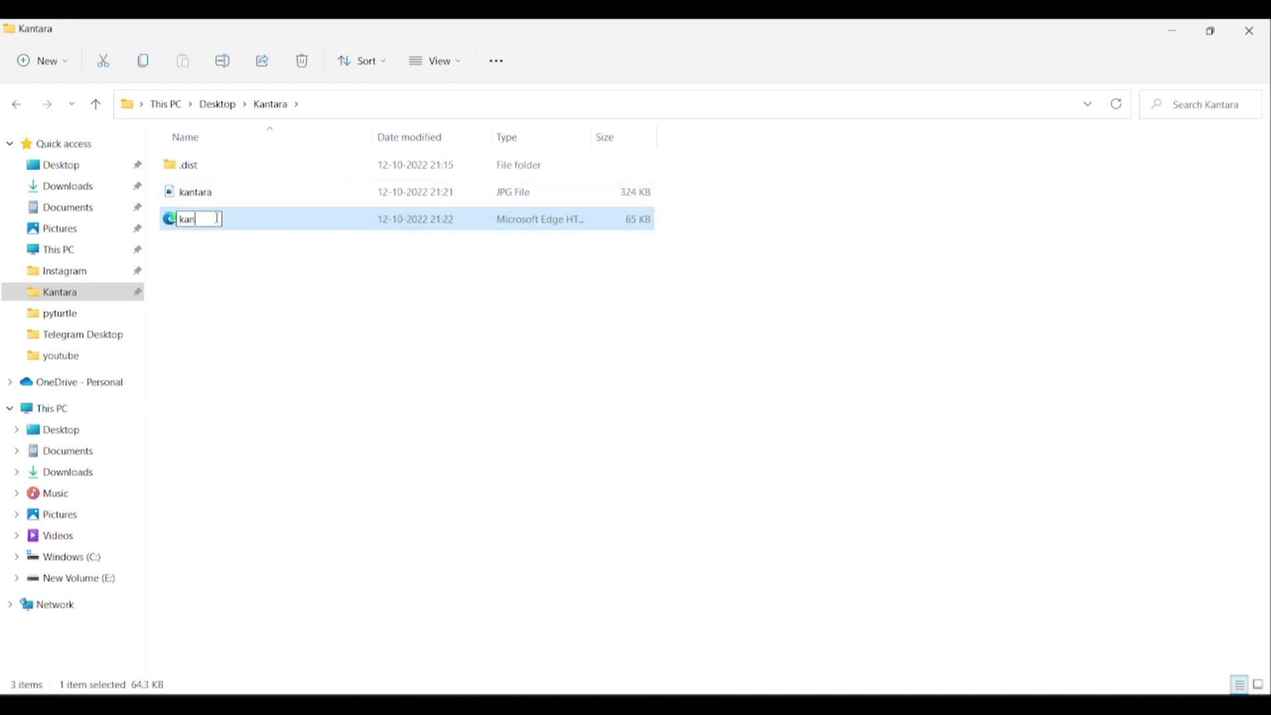
type("tara")
left_click(334, 318)
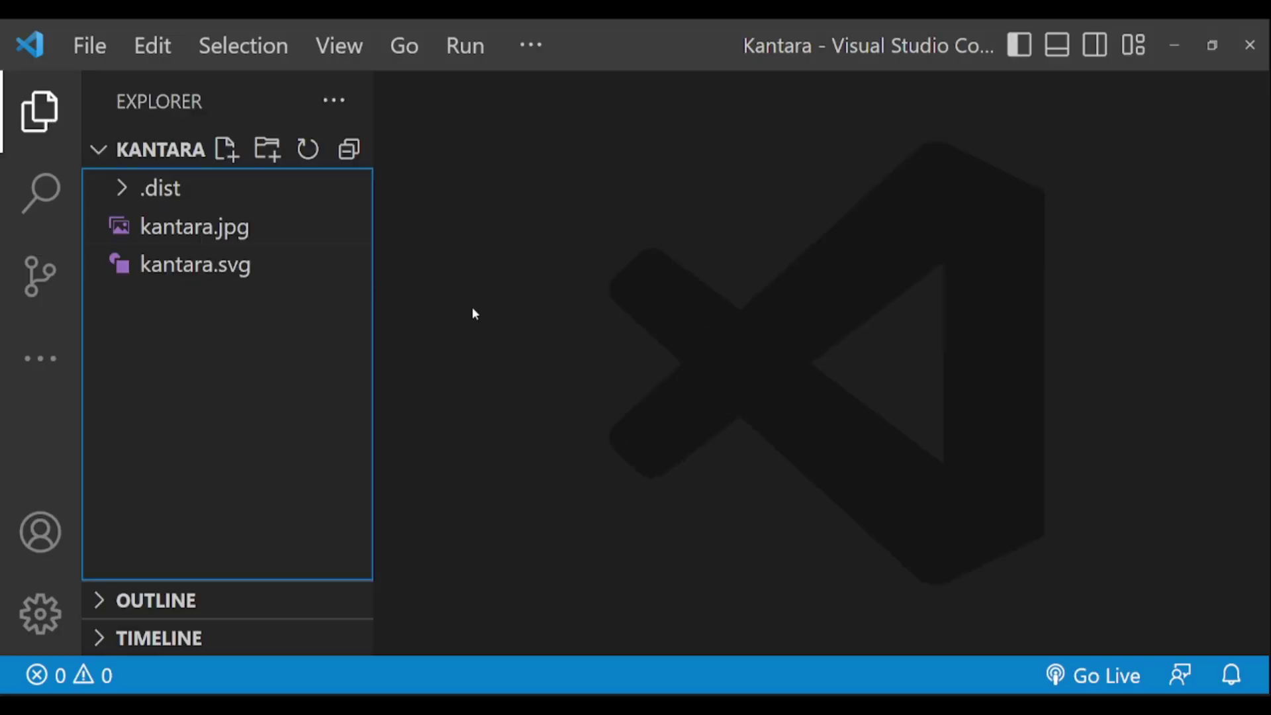
Step: Create a new VS Code file and save it as kantara.py in the Kantara folder
left_click(473, 308)
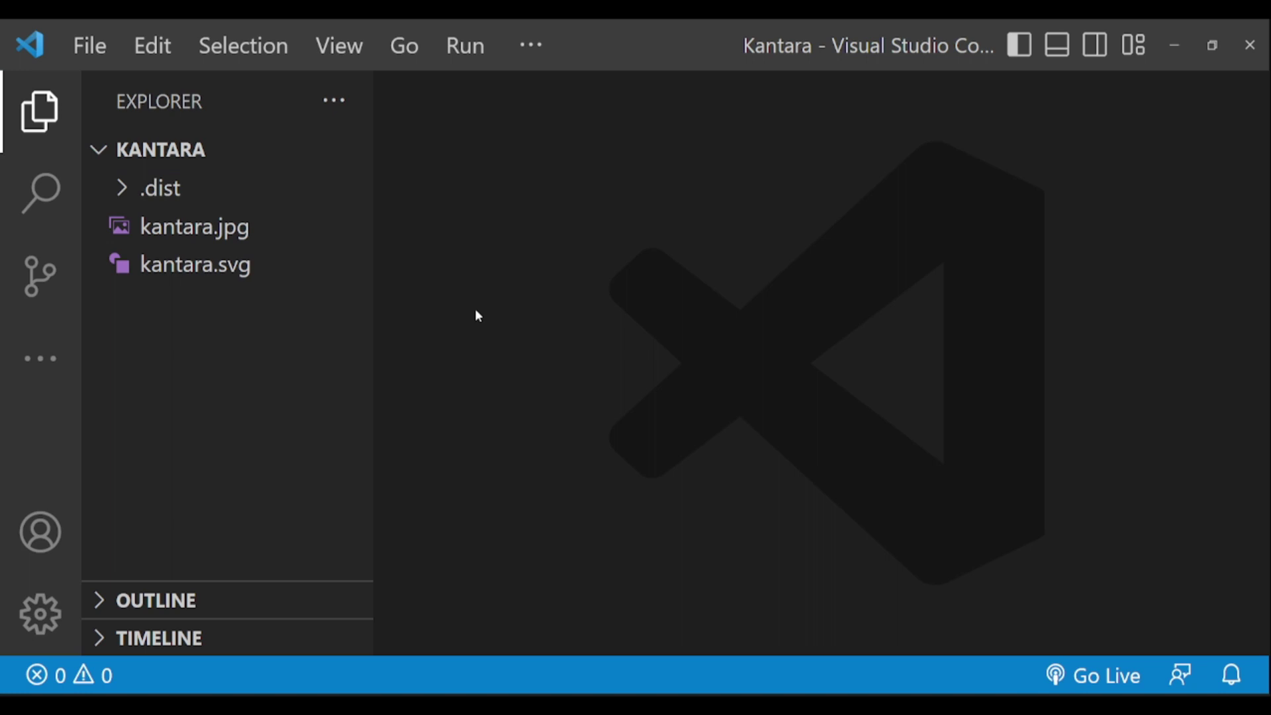
key("ctrl+n")
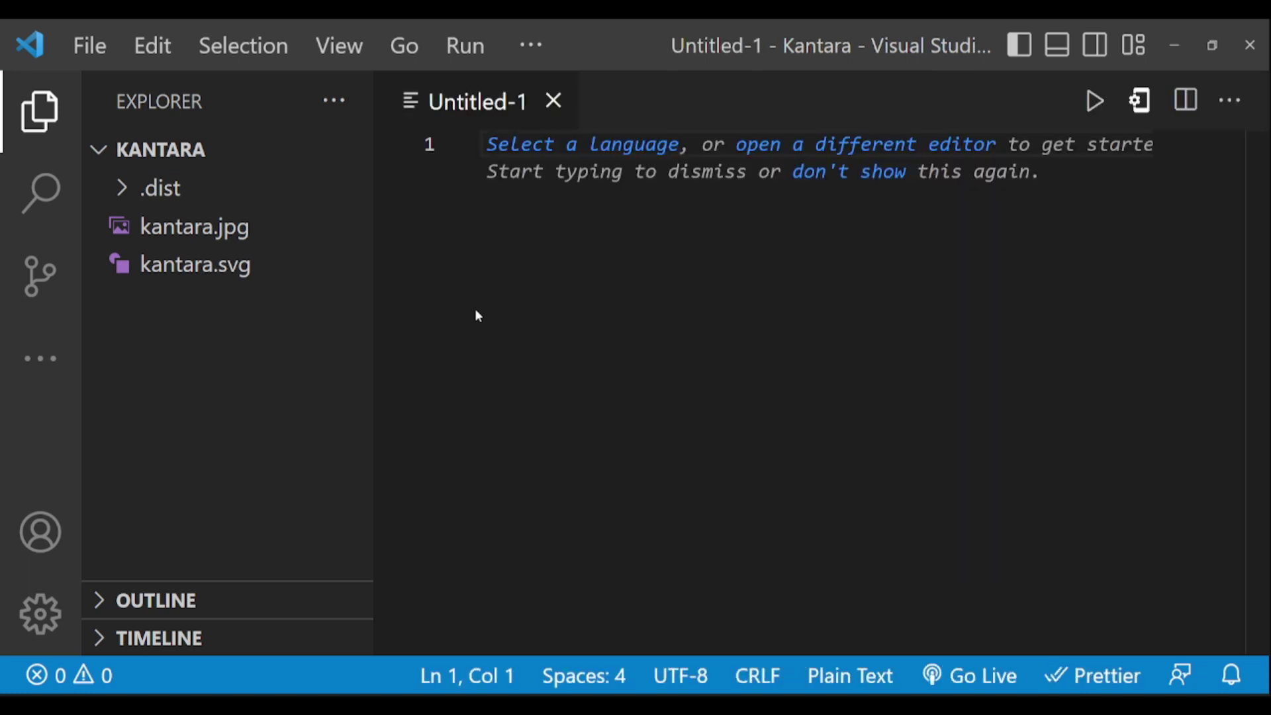
key("ctrl+s")
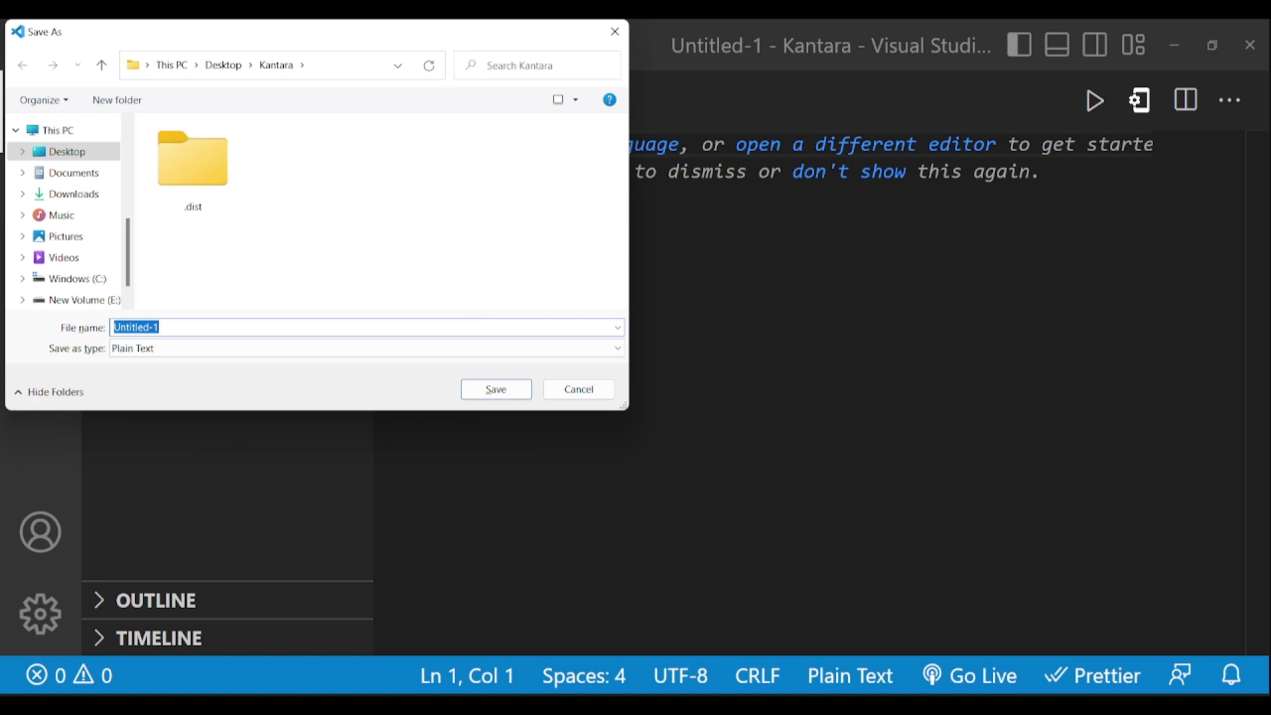
type("kan")
type("py")
key("Return")
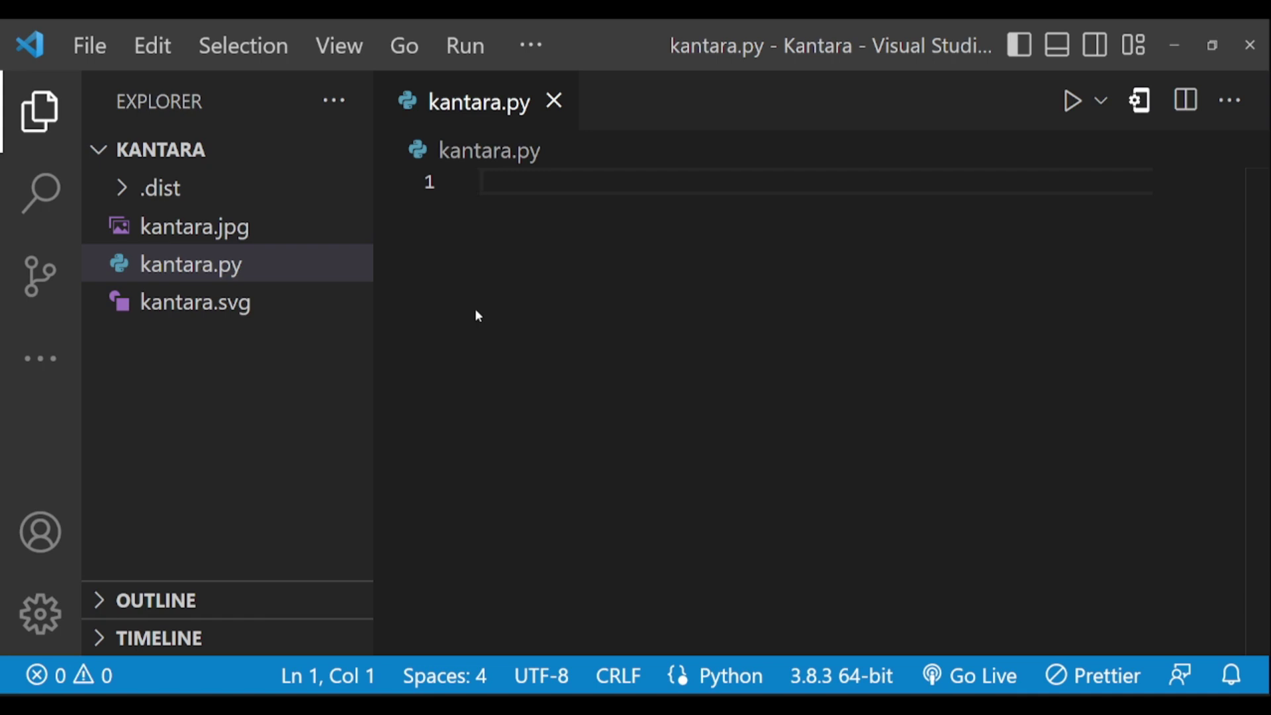
type("from s")
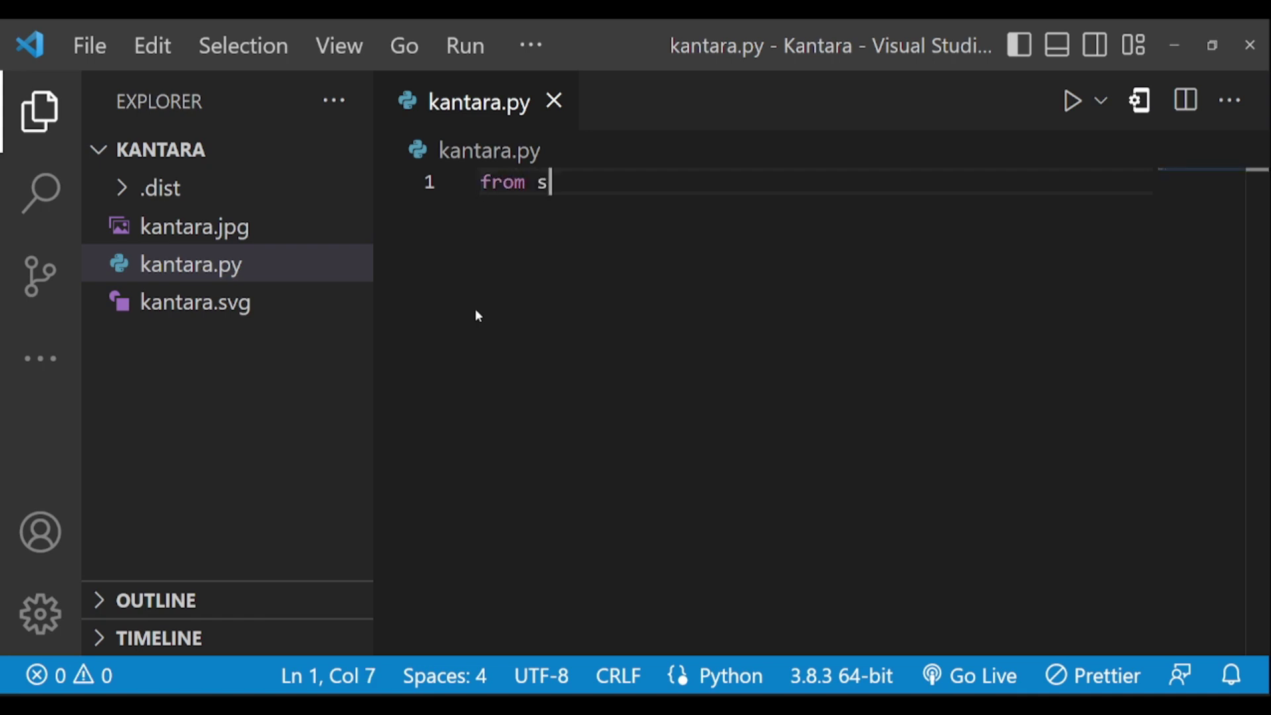
type("ketchpy im")
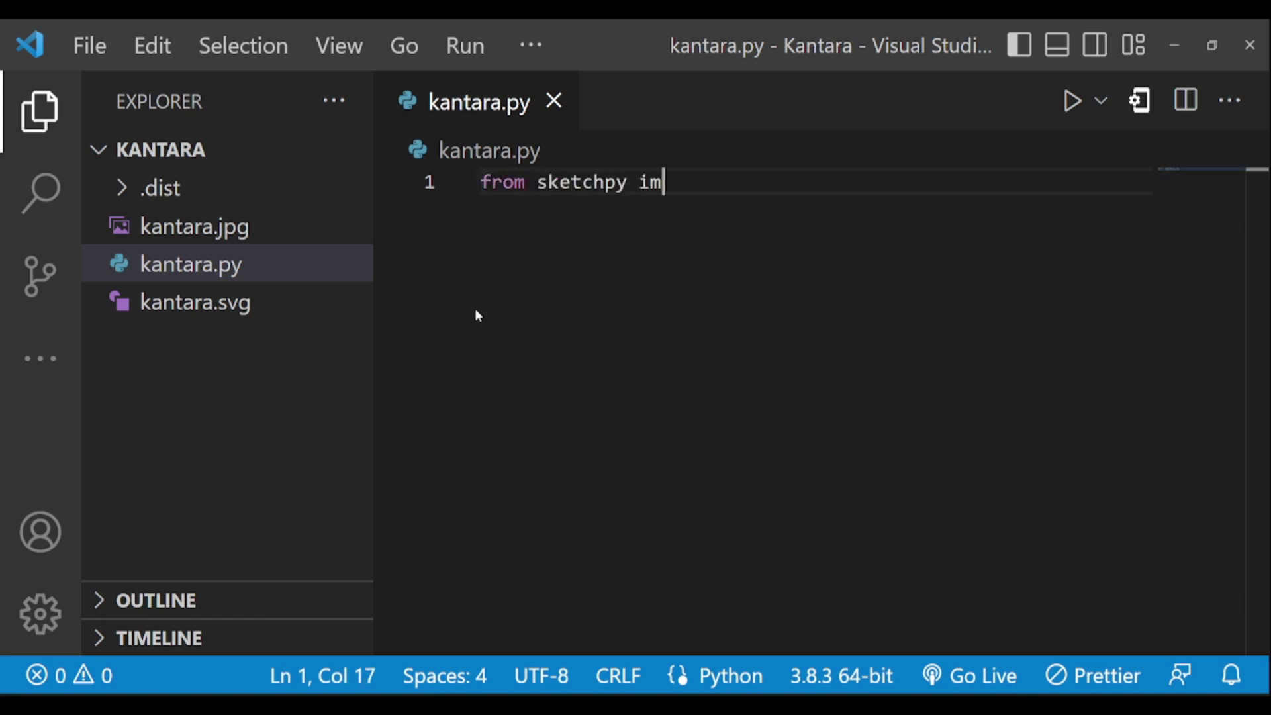
type("port canvas")
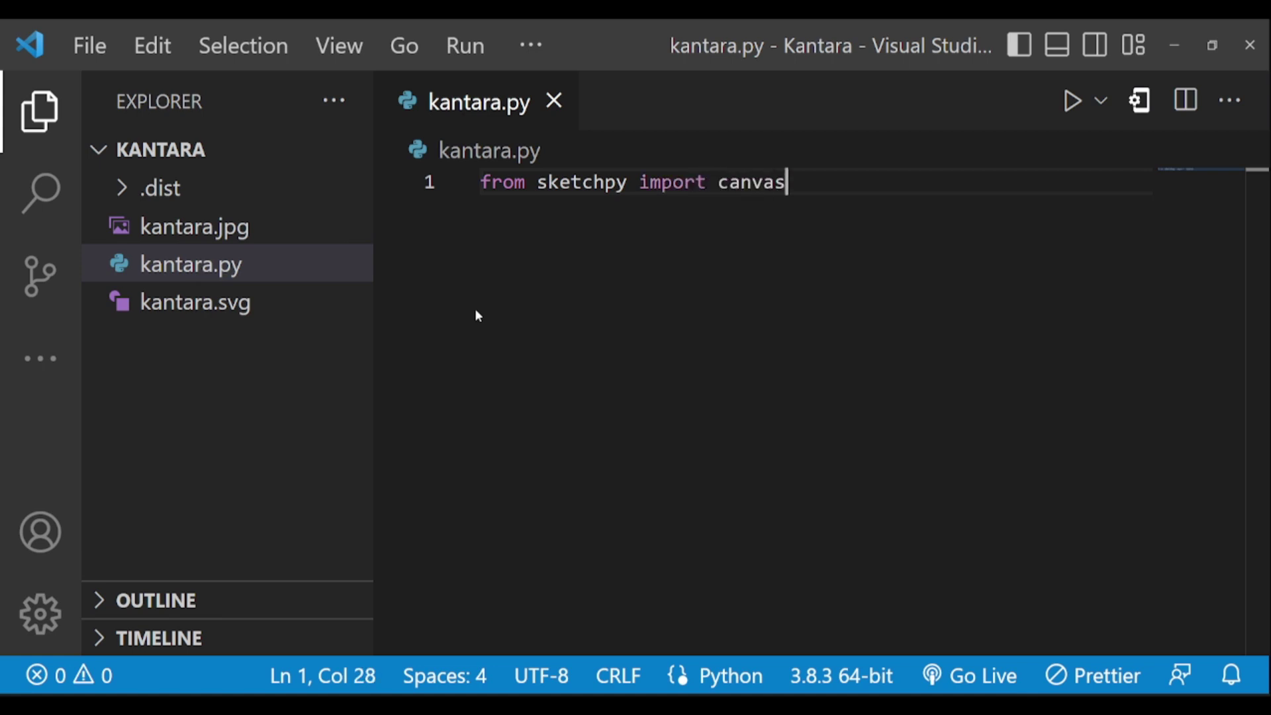
Step: Write 'from sketchpy import canvas', obj = canvas.sketch_from_svg("kantara.svg") and obj.draw()
key("Return")
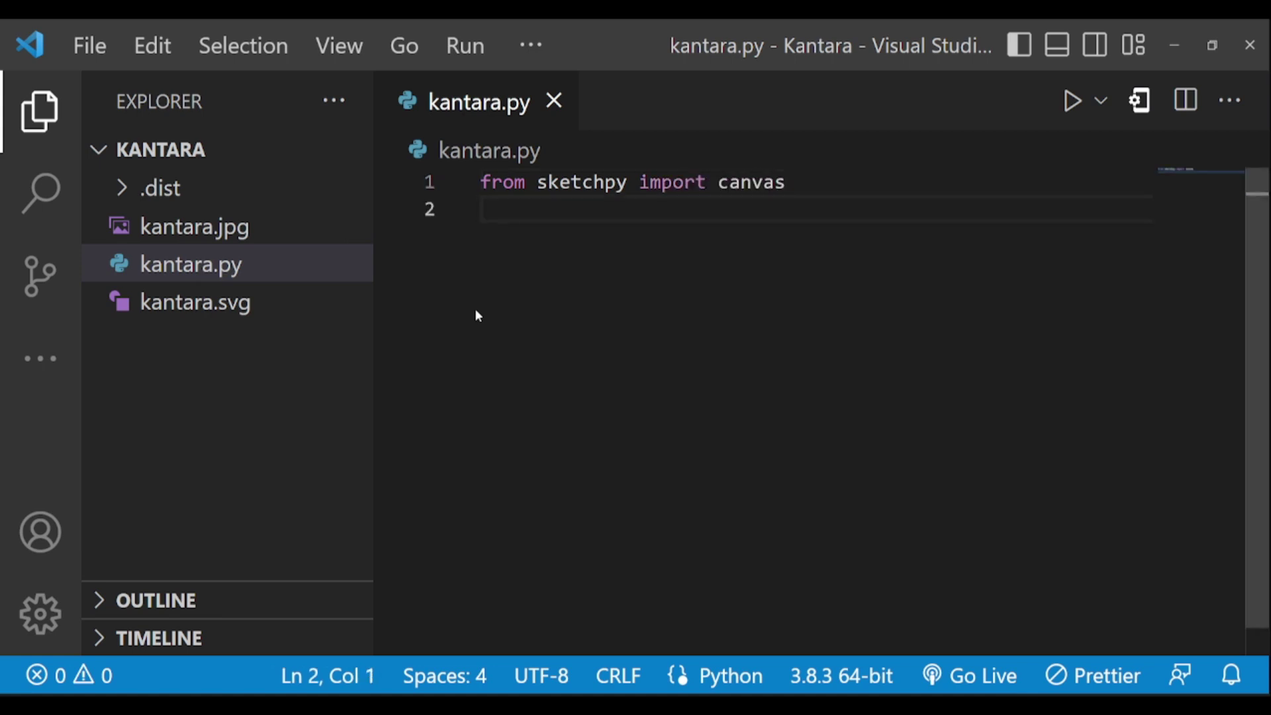
type("obj ")
type("= canvas")
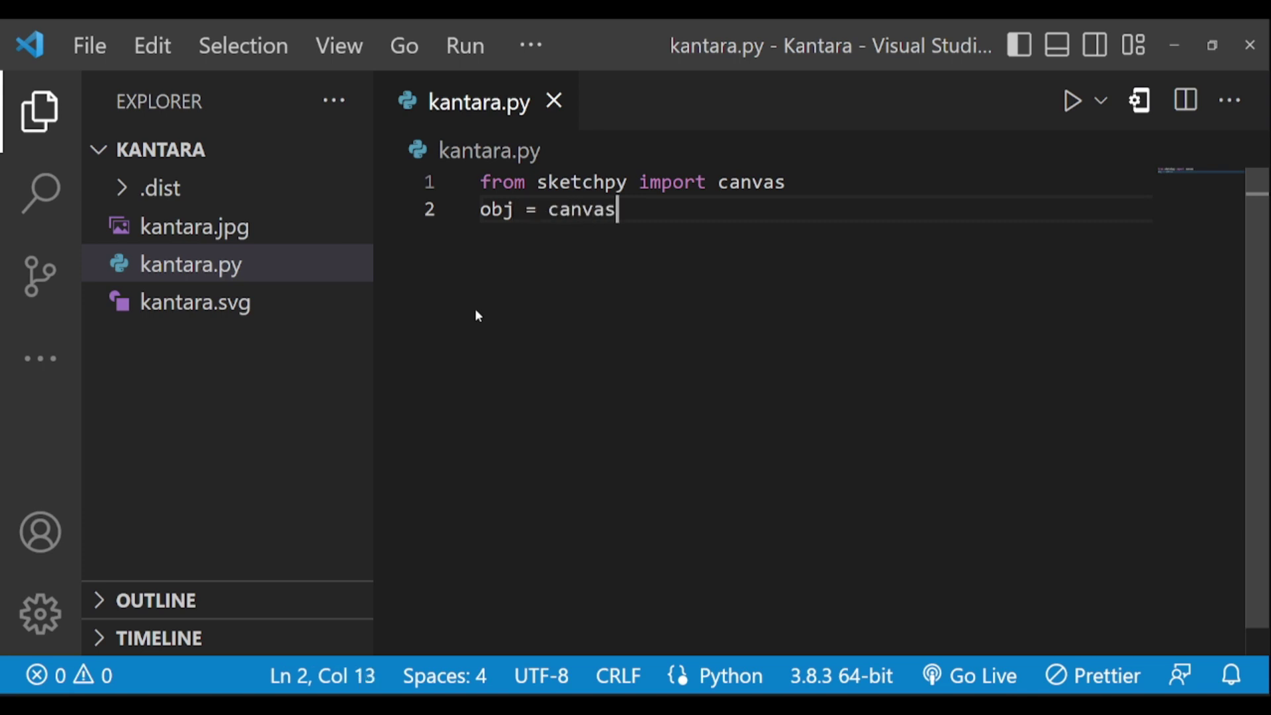
type(".sketc")
type("h_fr")
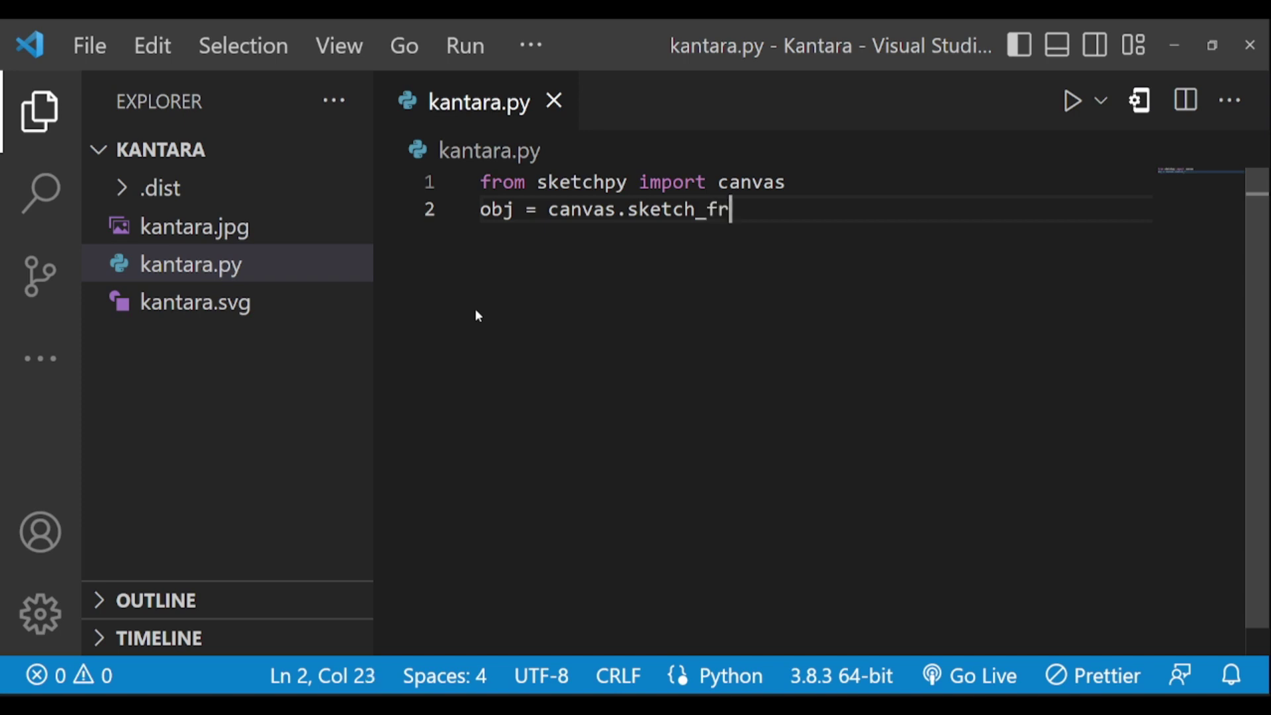
type("om_")
key("Tab")
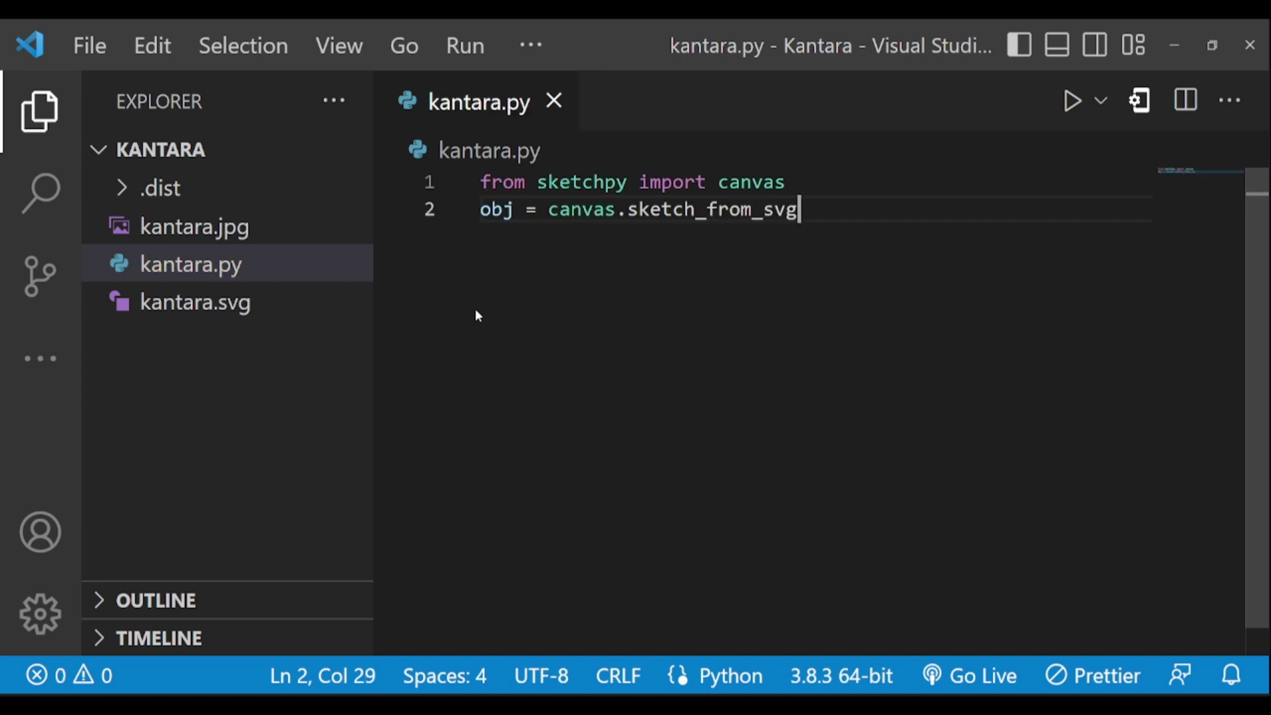
type("(\"")
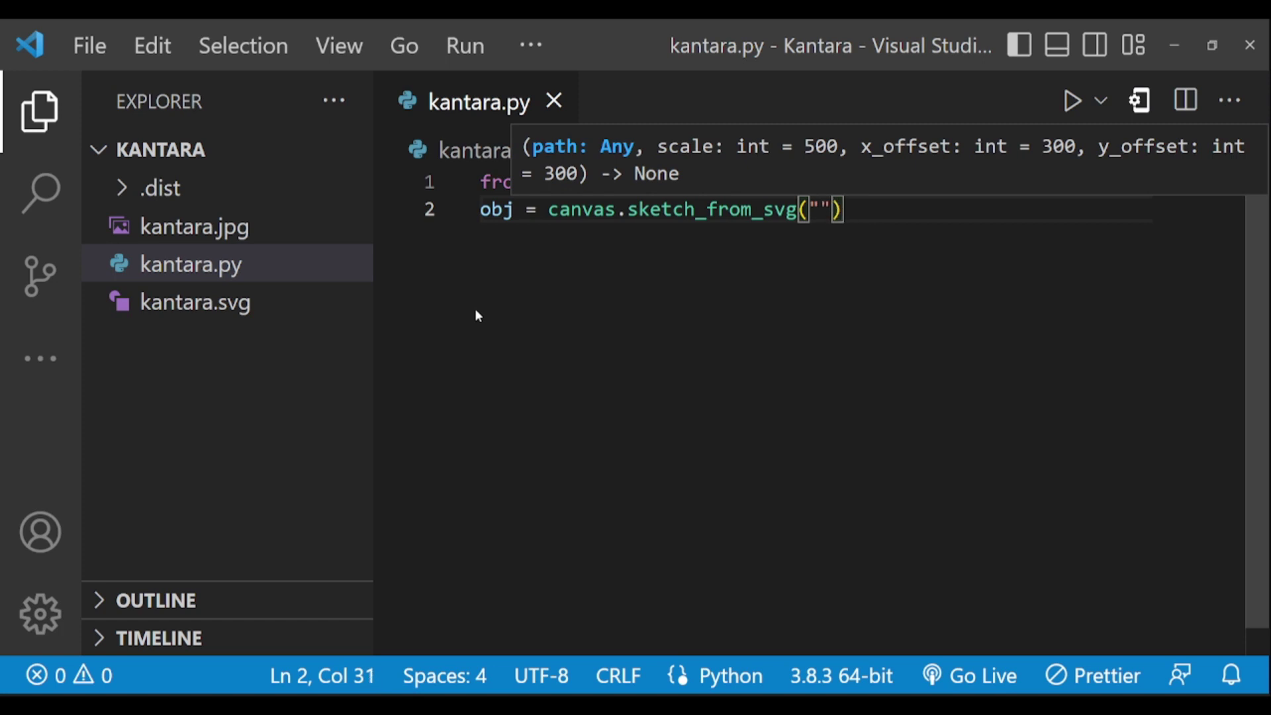
type("kantara.")
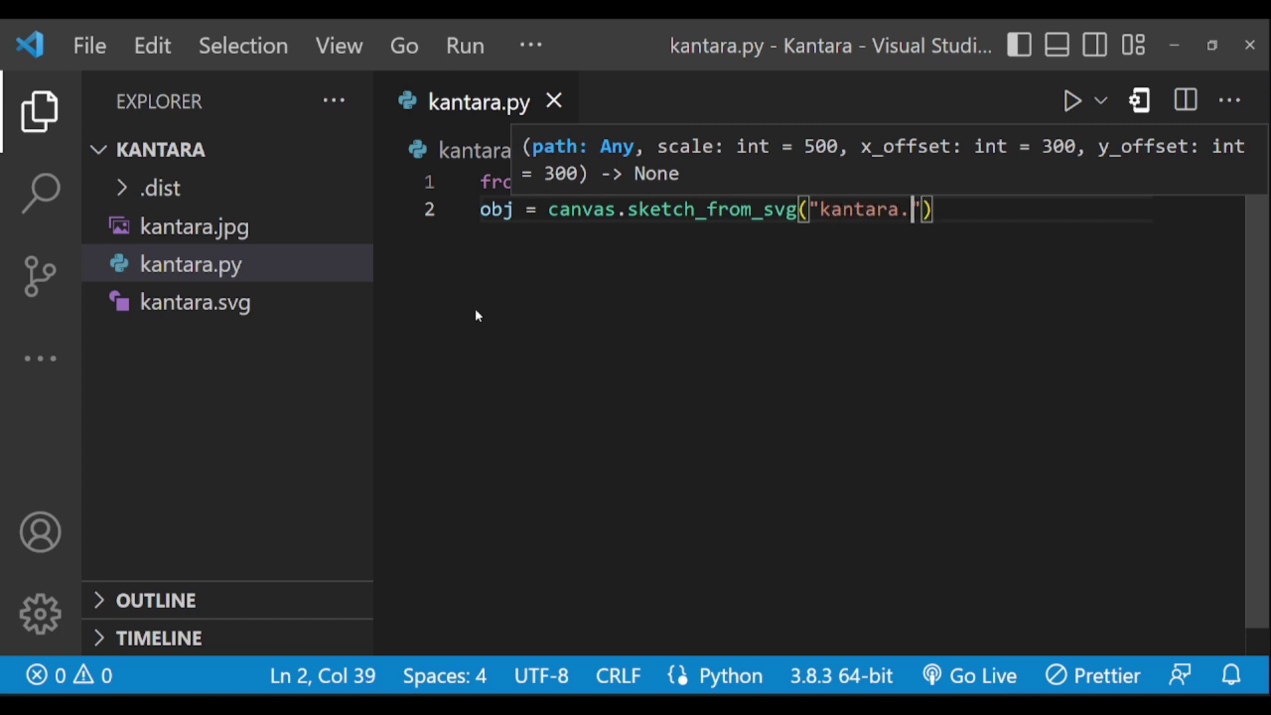
type("svg")
key("Right")
key("Right")
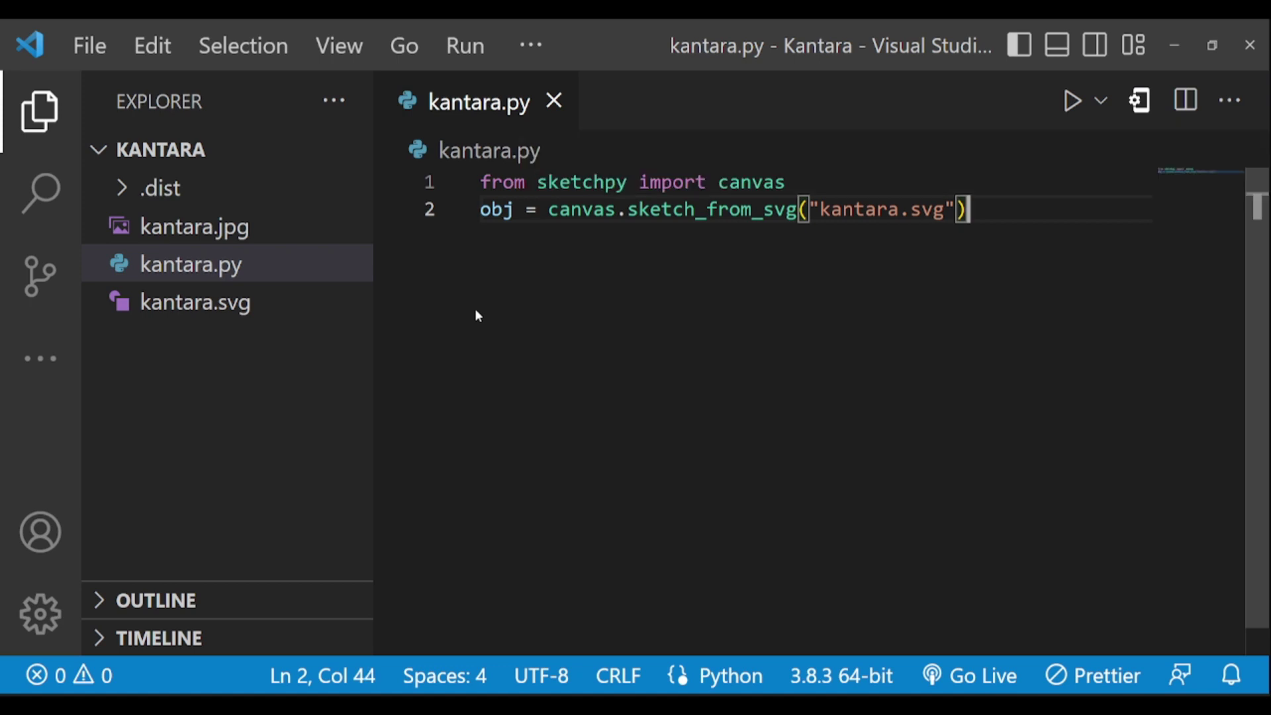
key("Return")
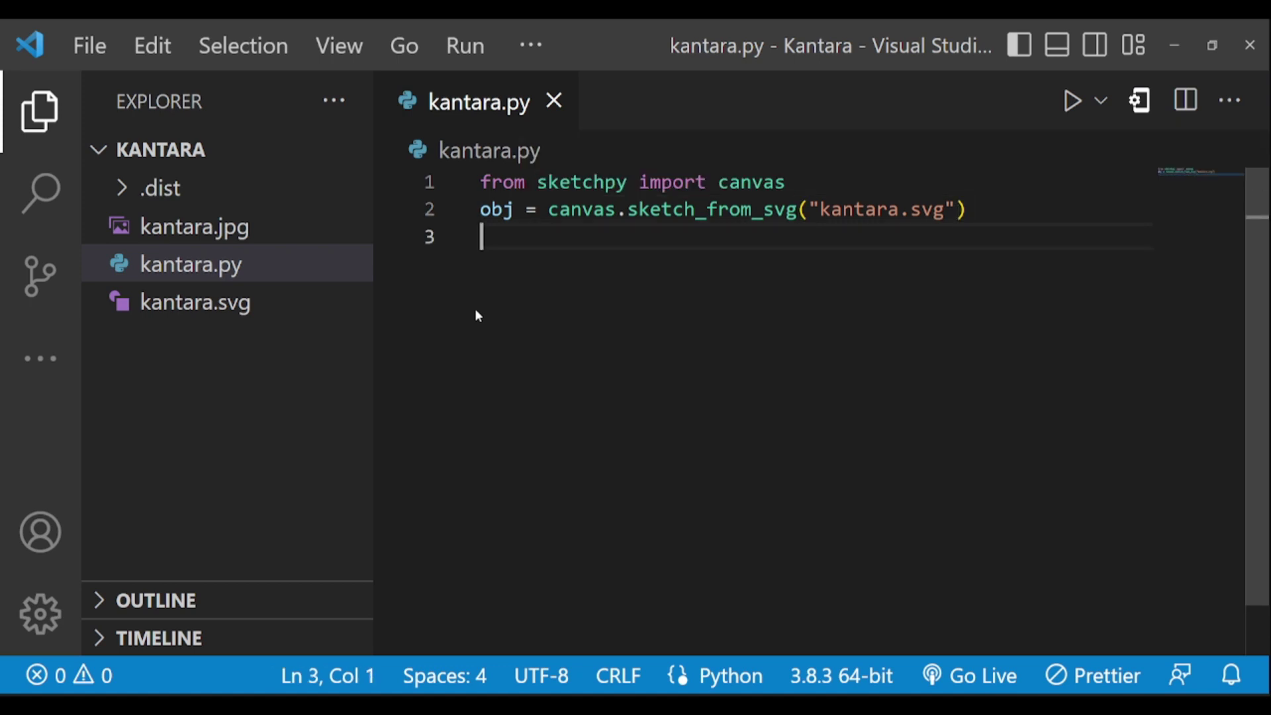
type("obj.d")
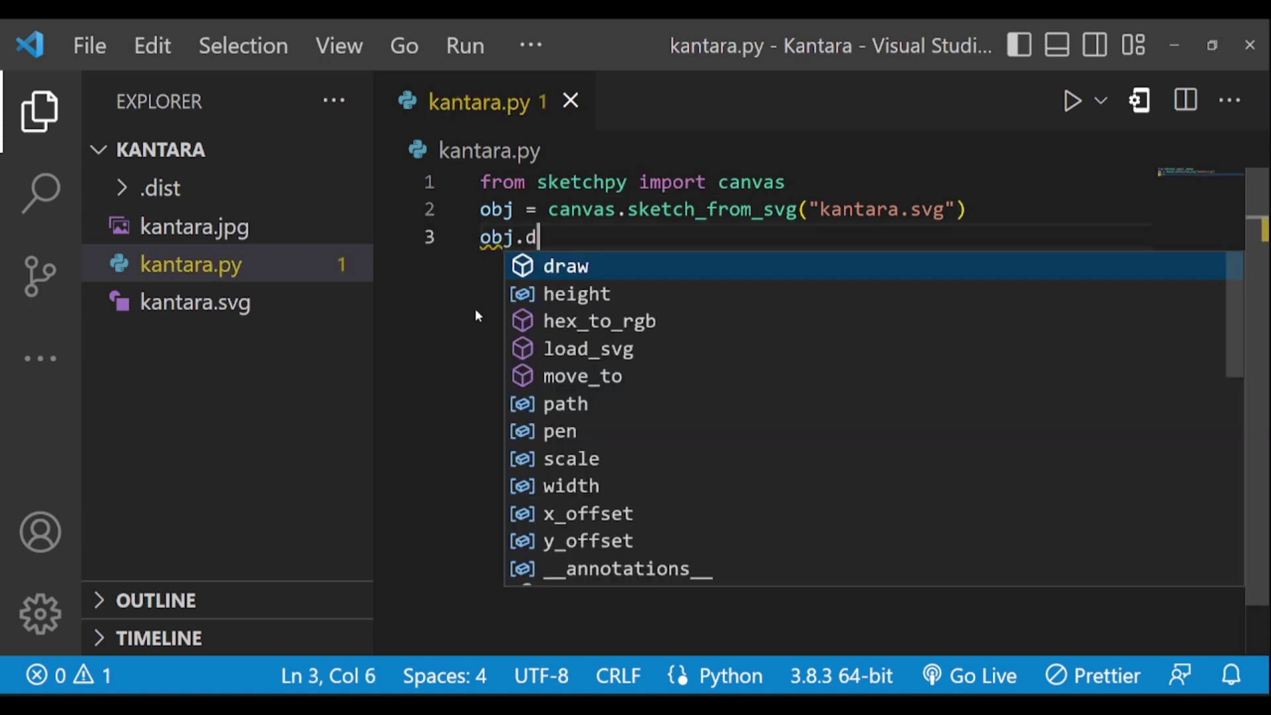
type("raw(")
key("Right")
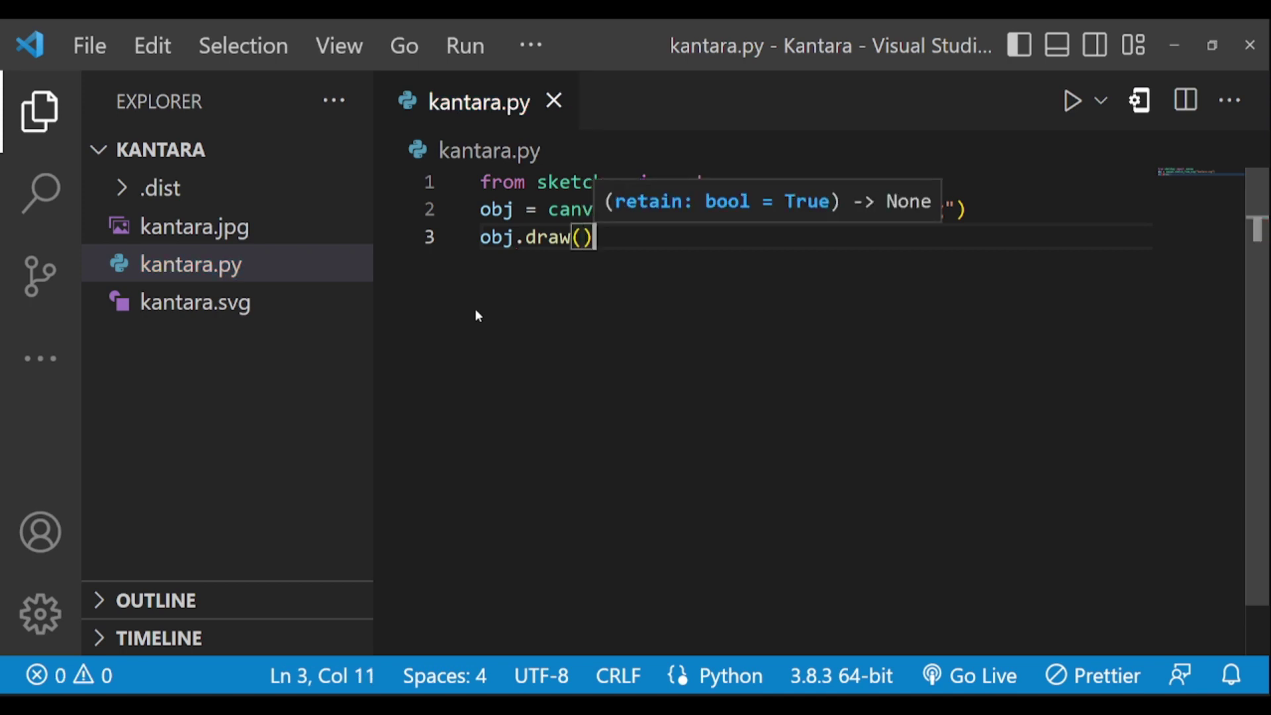
Step: Save kantara.py and run it with Run Python File to start the red Turtle drawing
key("Return")
key("ctrl+s")
left_click(911, 209)
left_click(1100, 101)
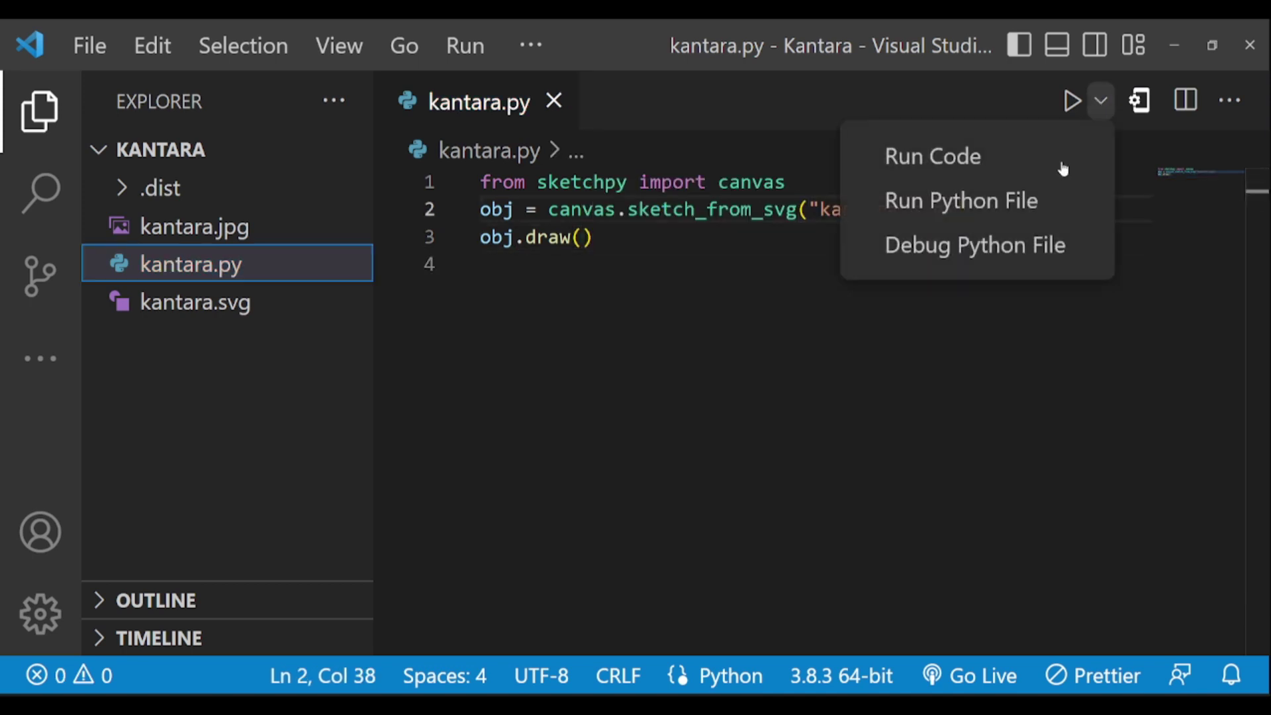
left_click(1039, 202)
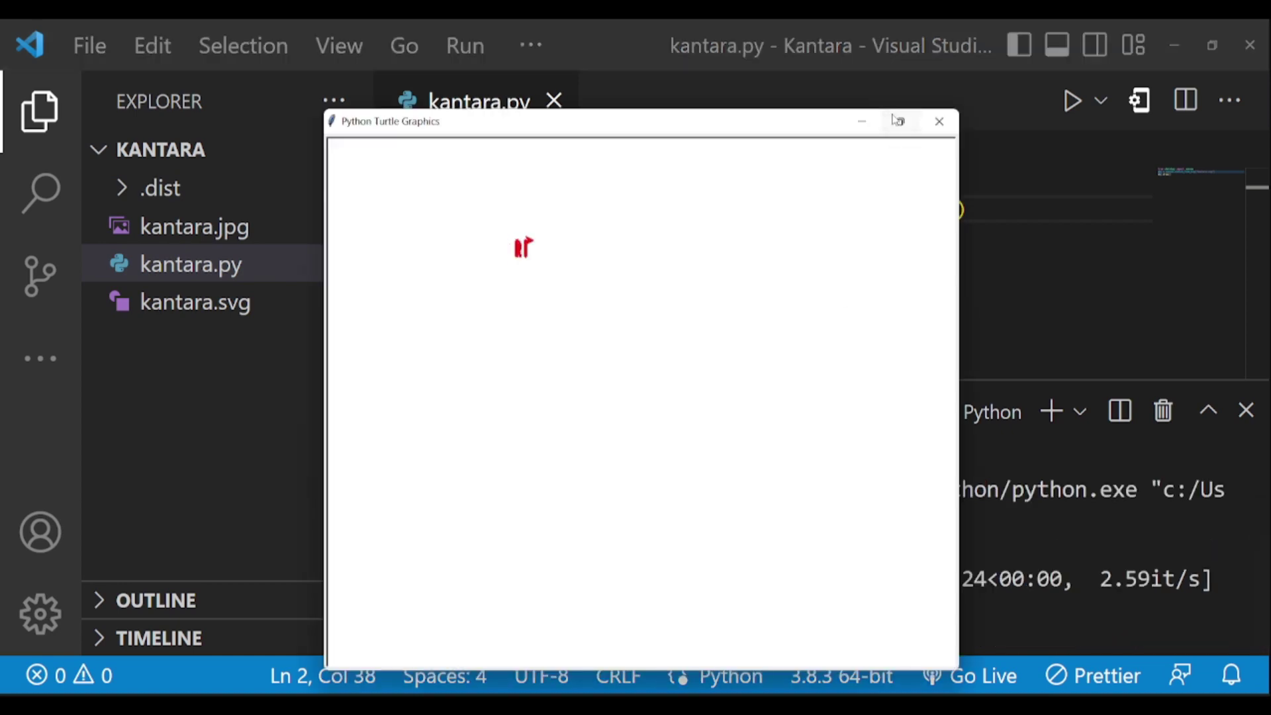
Step: Maximize the Turtle Graphics window to full screen while the red KANTARA A LEGEND title draws
left_click(897, 122)
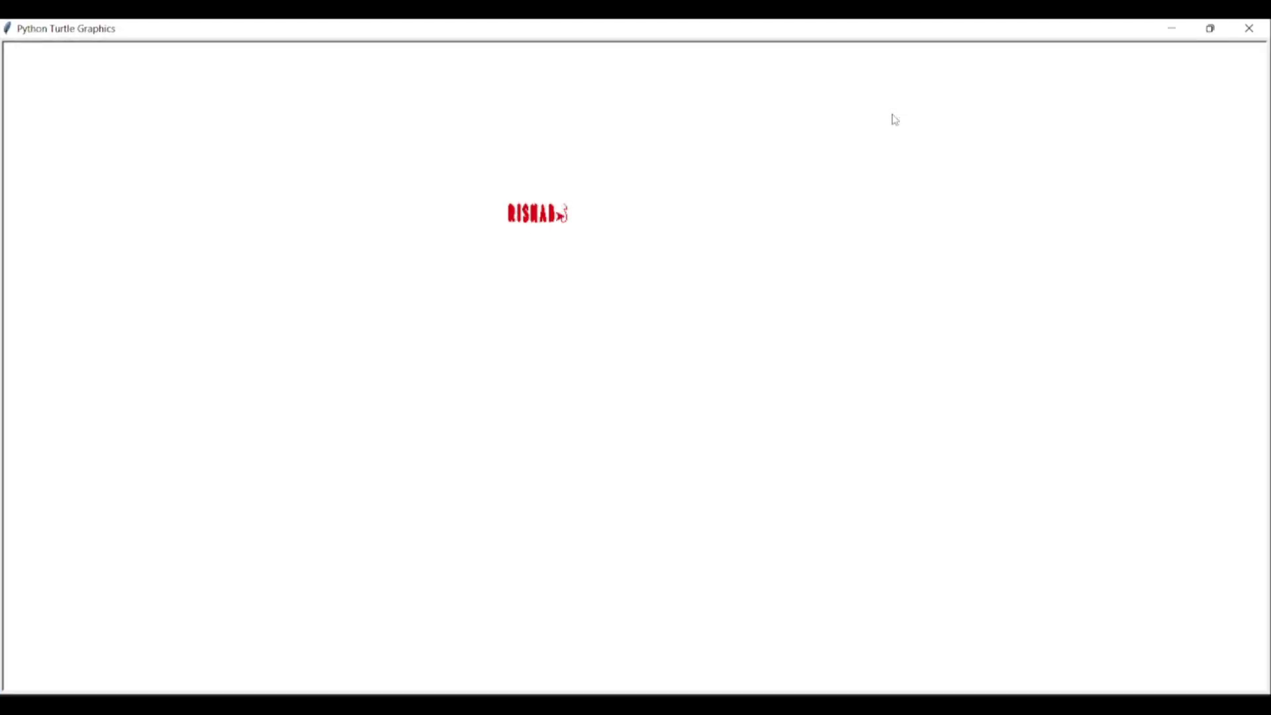